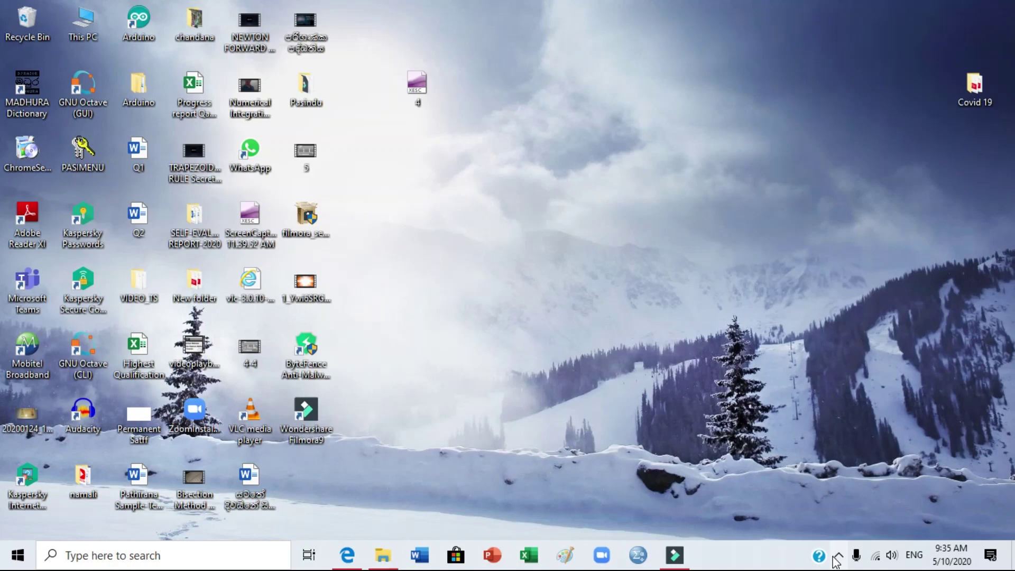
Switch to the Edge browser, go to Google Drive from the Google home page, and create a new blank Google Form
click(349, 557)
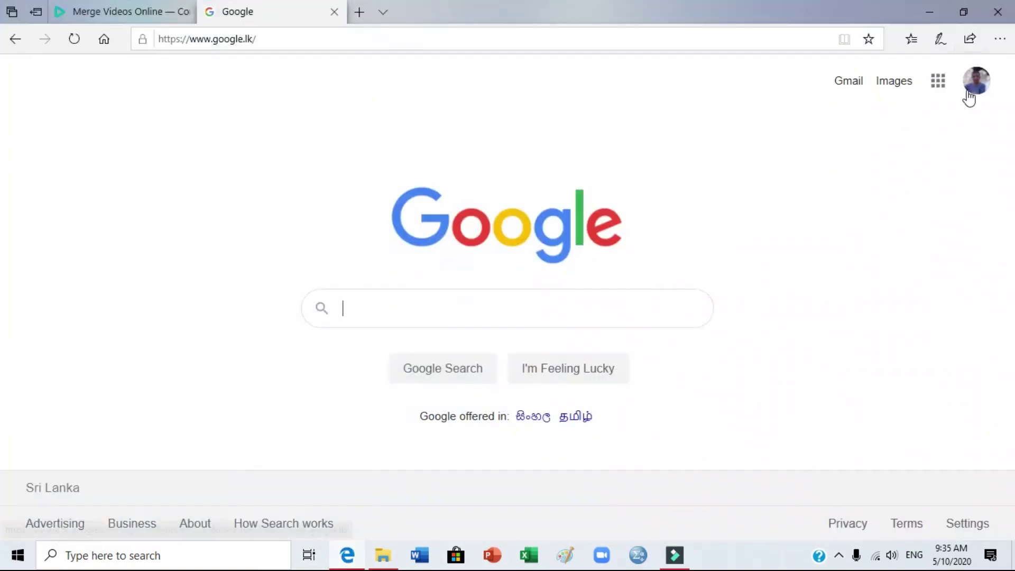
click(934, 90)
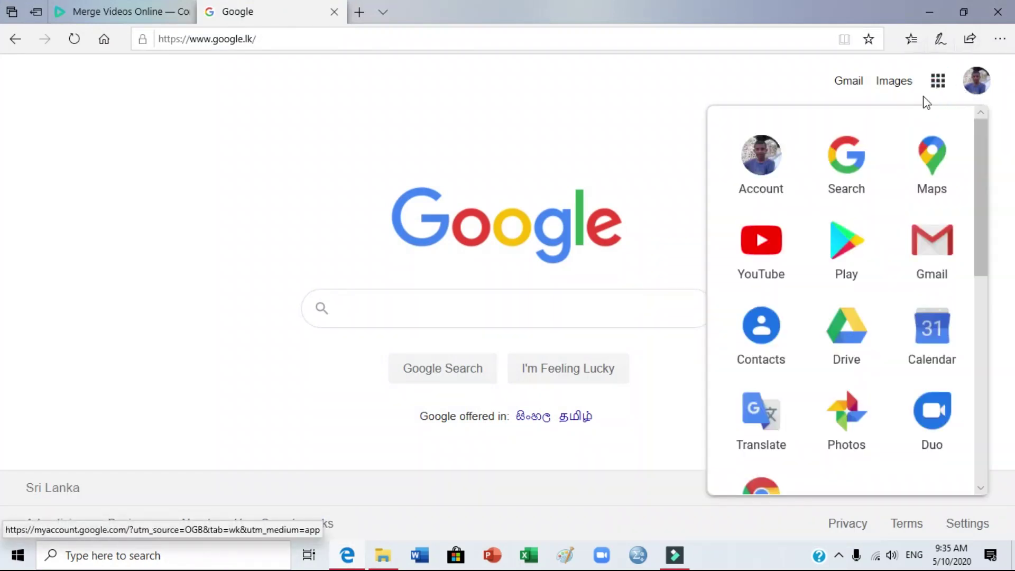
click(854, 326)
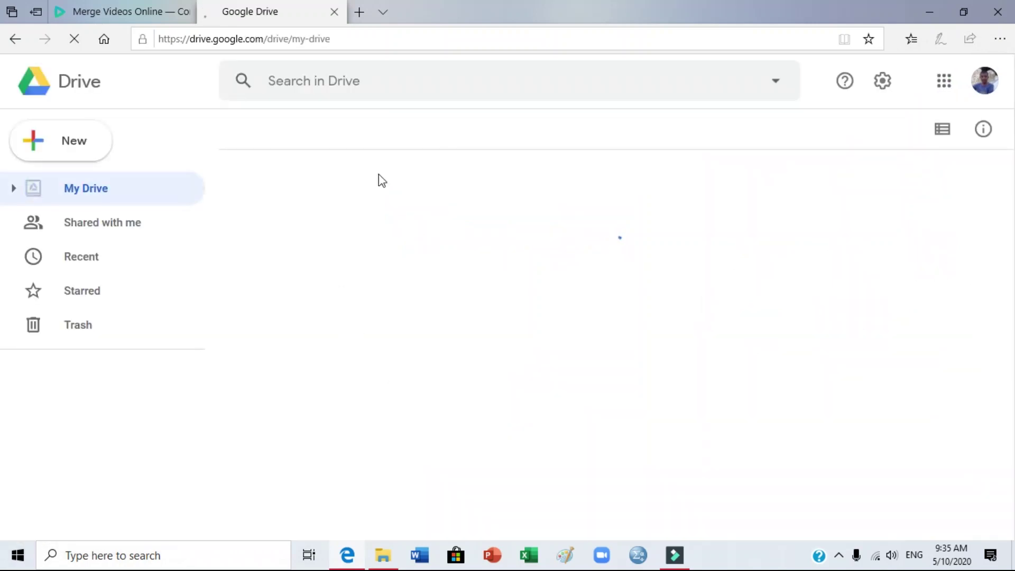
click(50, 140)
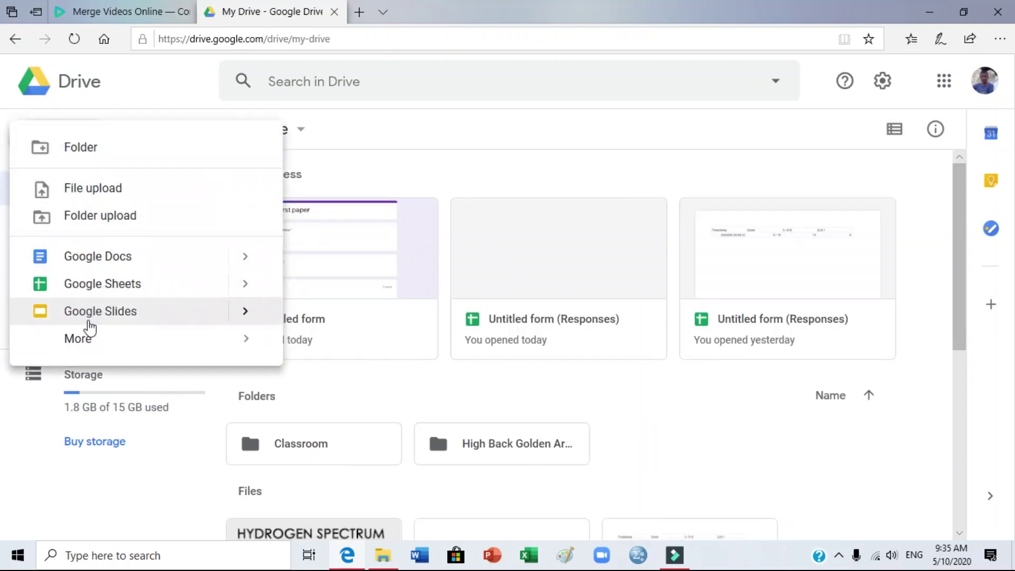
mouse_move(95, 339)
click(339, 352)
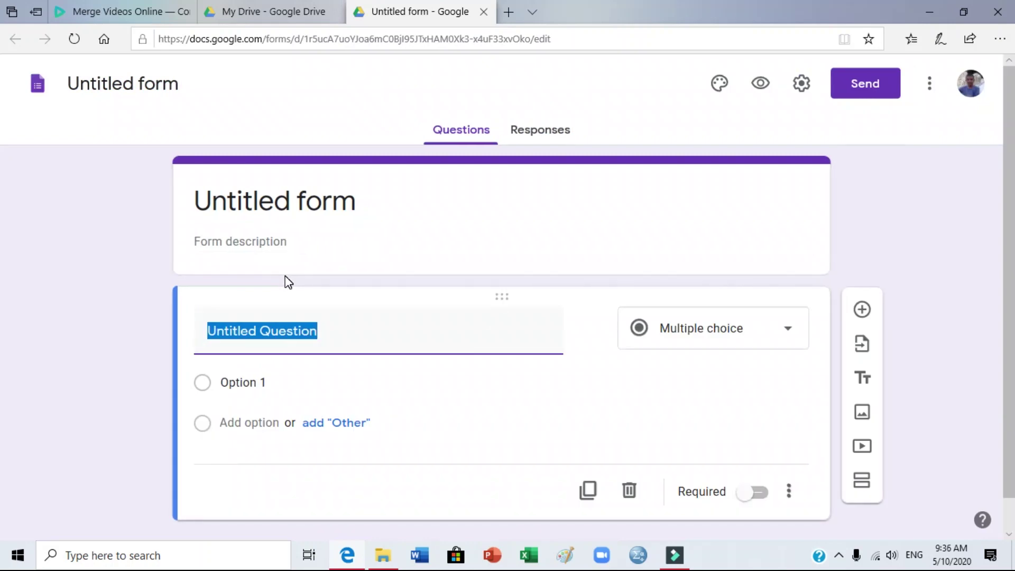
Title the form "My first paper"
click(353, 198)
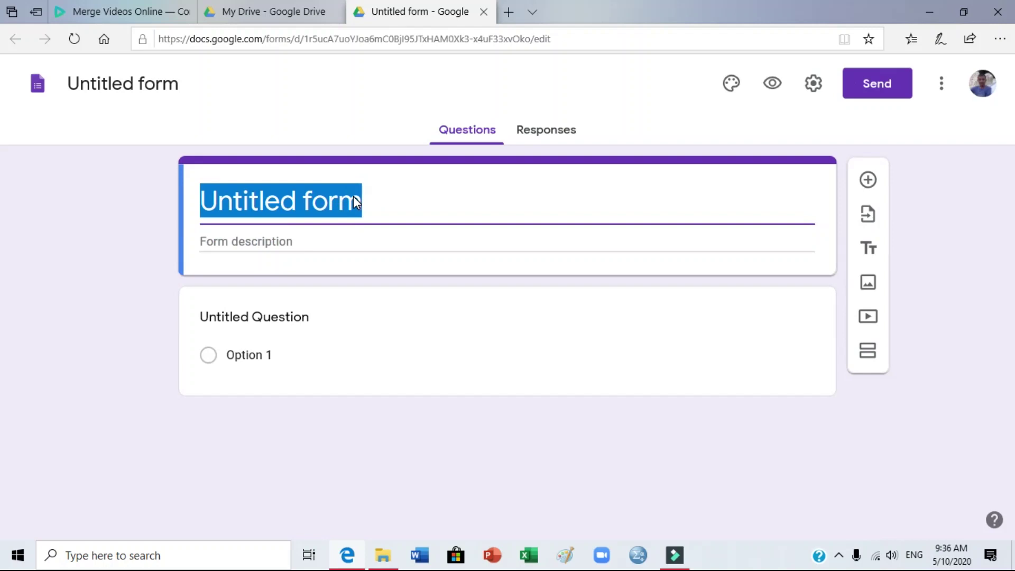
text(My )
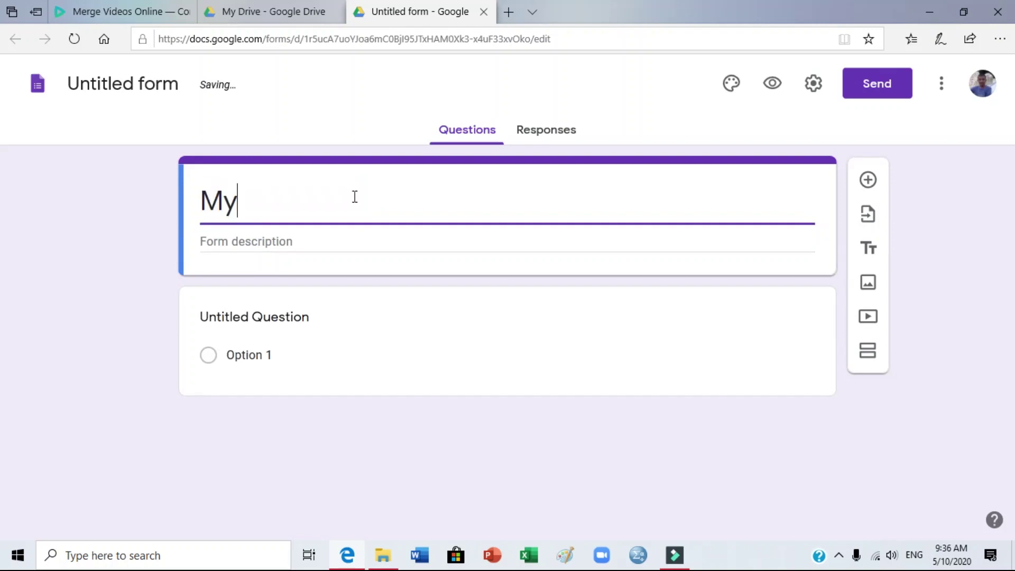
text(fi)
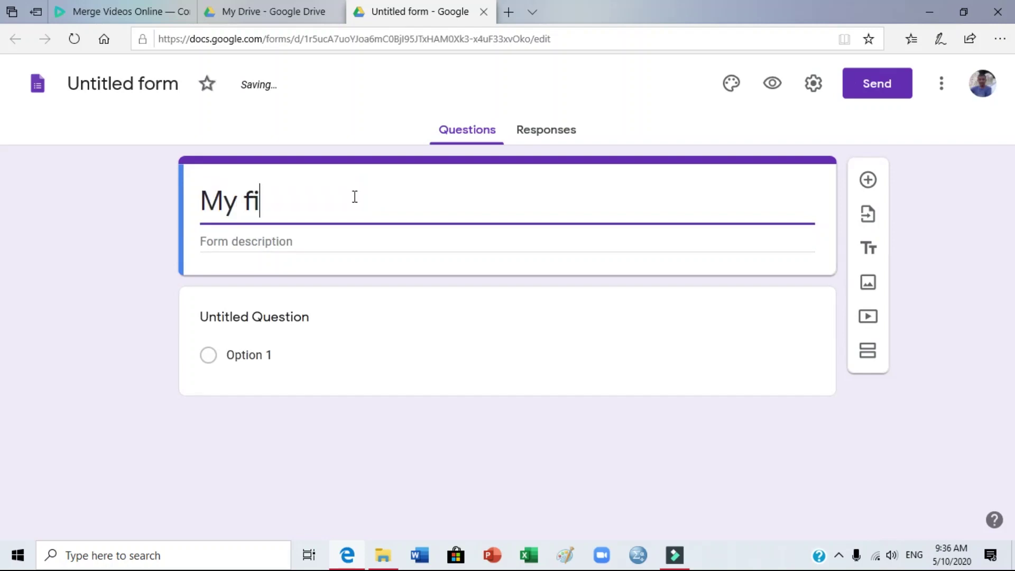
text(rst )
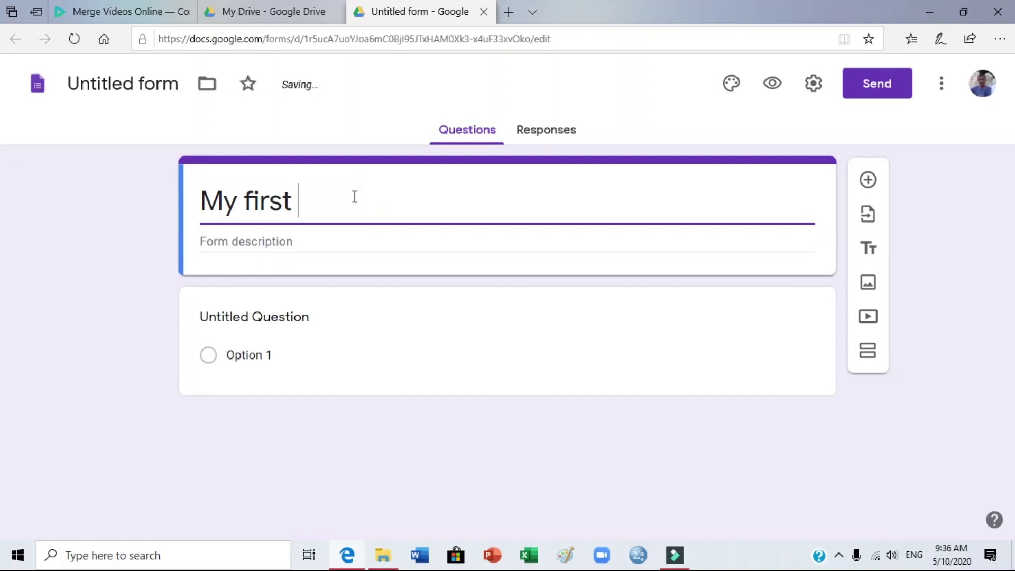
text(paper)
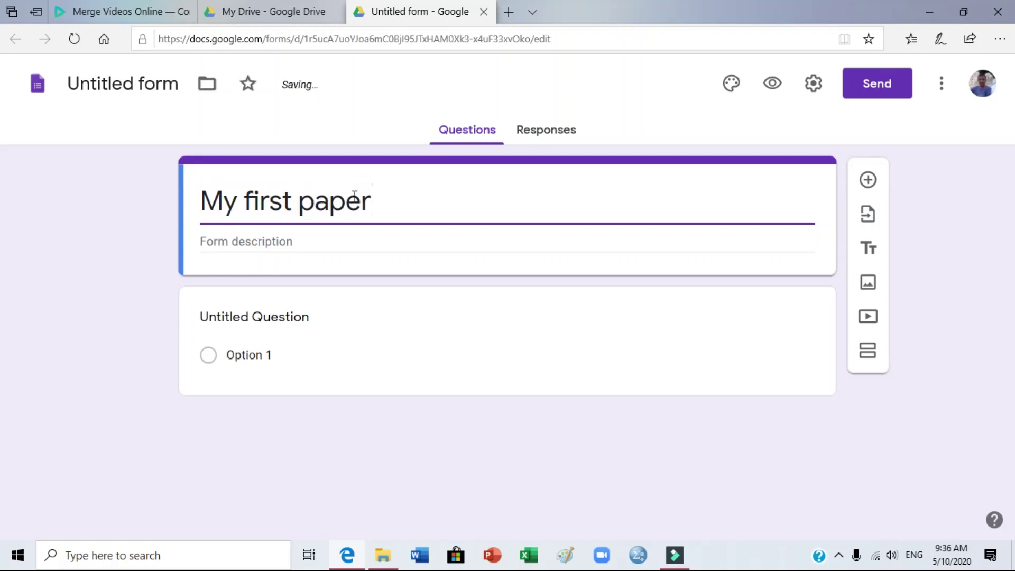
click(322, 238)
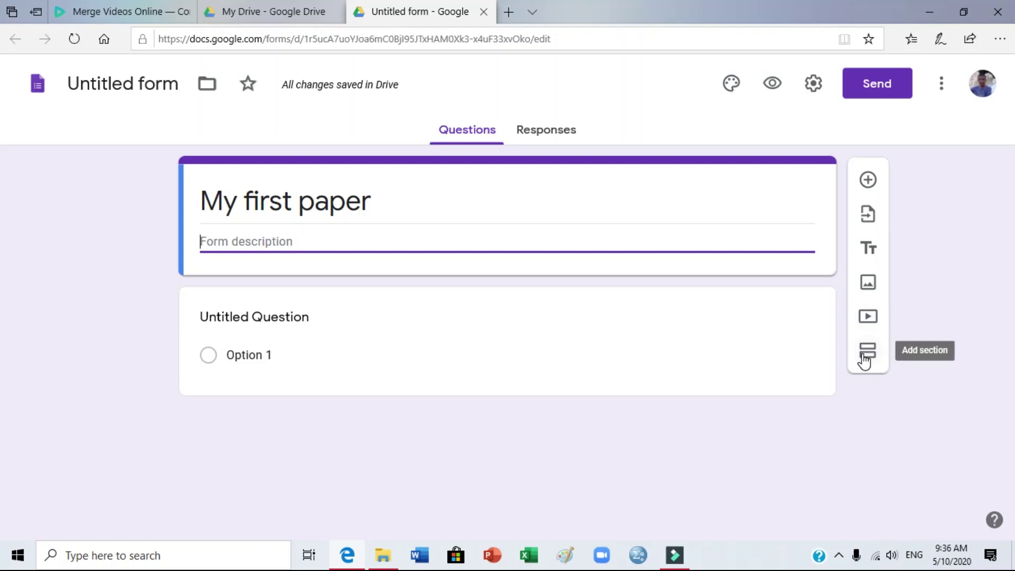
Upload the graduation picture from the computer into the form and title the image "education"
click(867, 283)
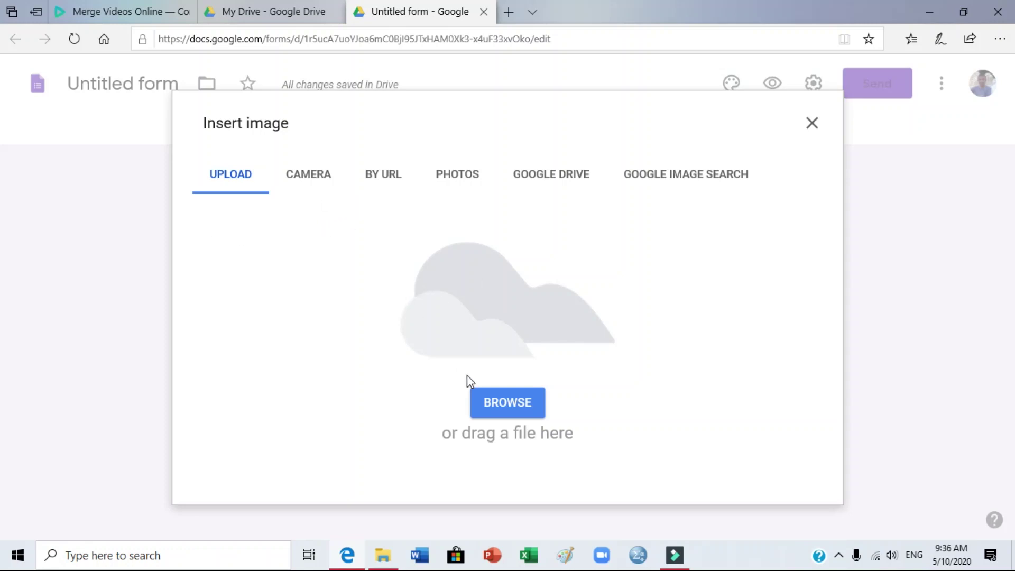
click(479, 400)
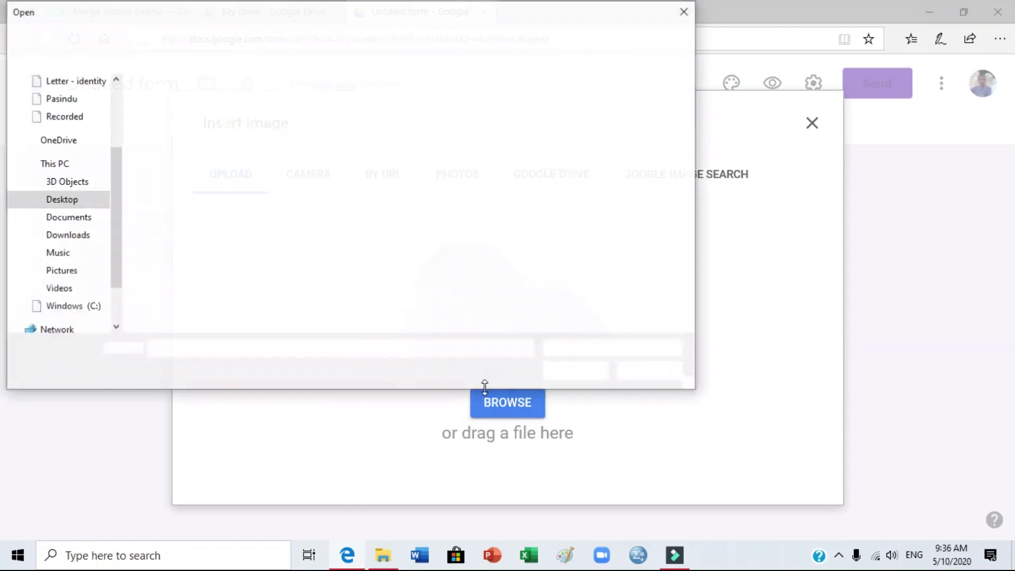
click(154, 147)
double_click(154, 148)
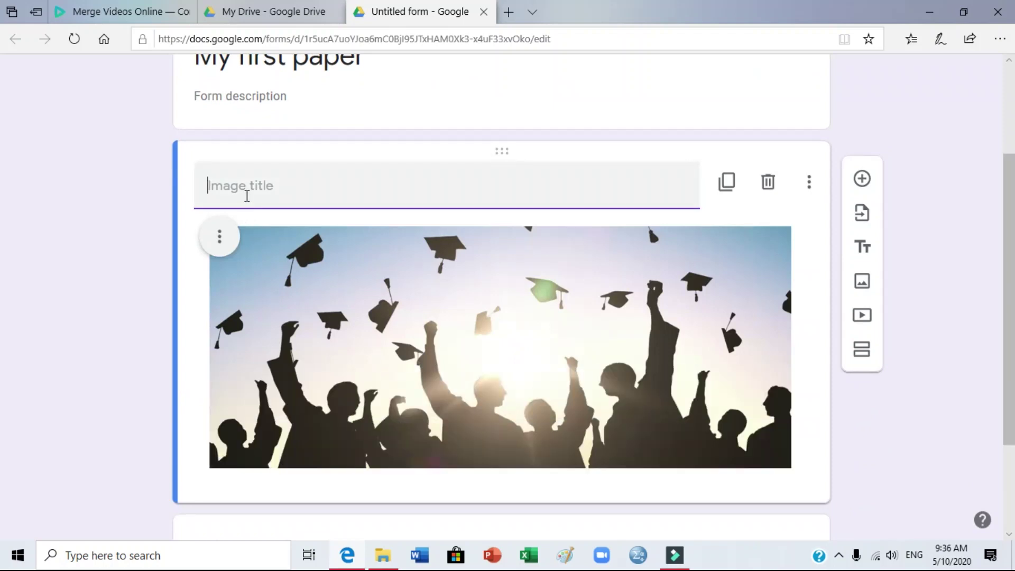
text(education)
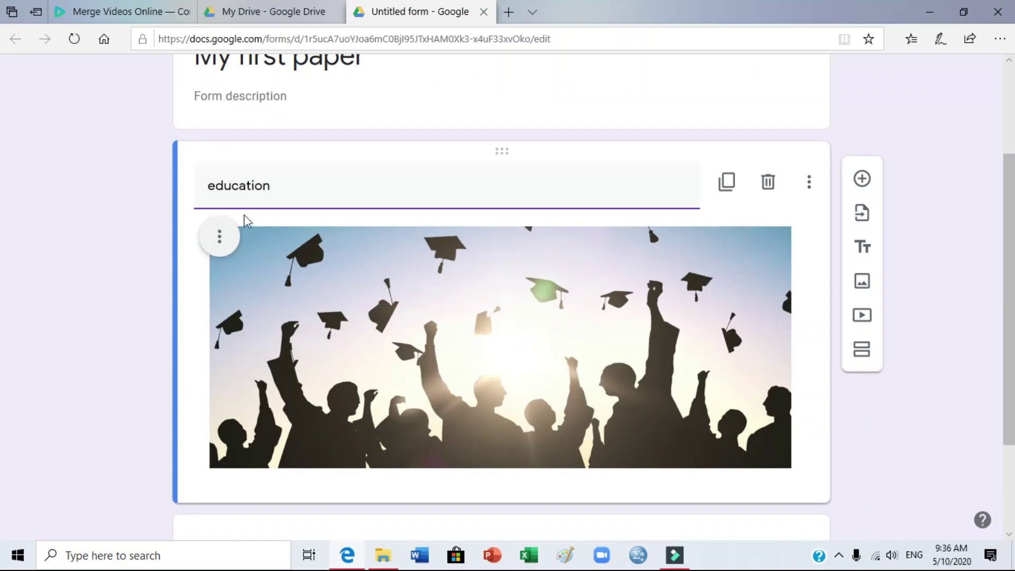
Replace the untitled question's text with "1).2+8" and choose Multiple choice as its question type
scroll(300, 335, down, 1)
scroll(300, 335, down, 1)
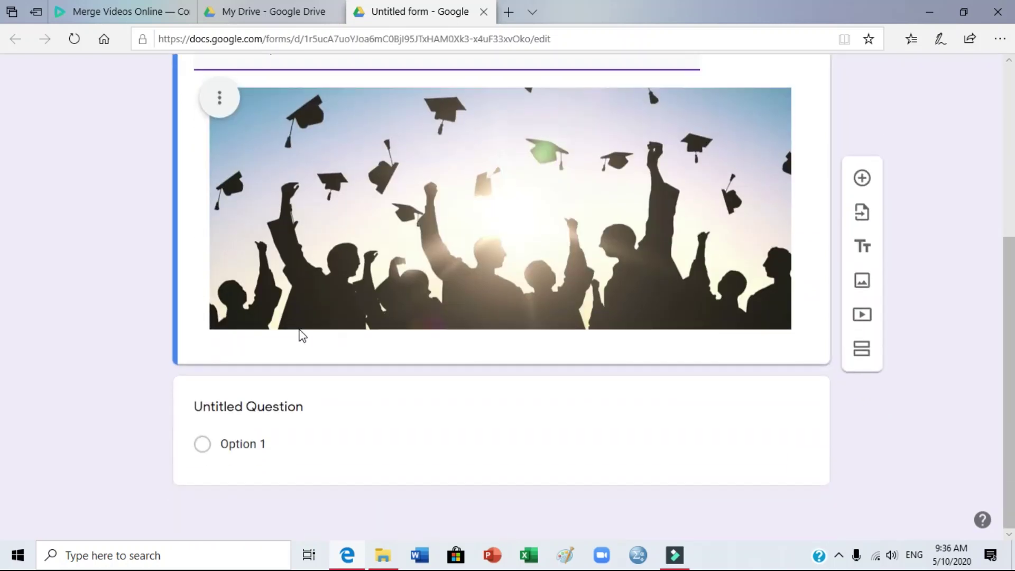
click(282, 406)
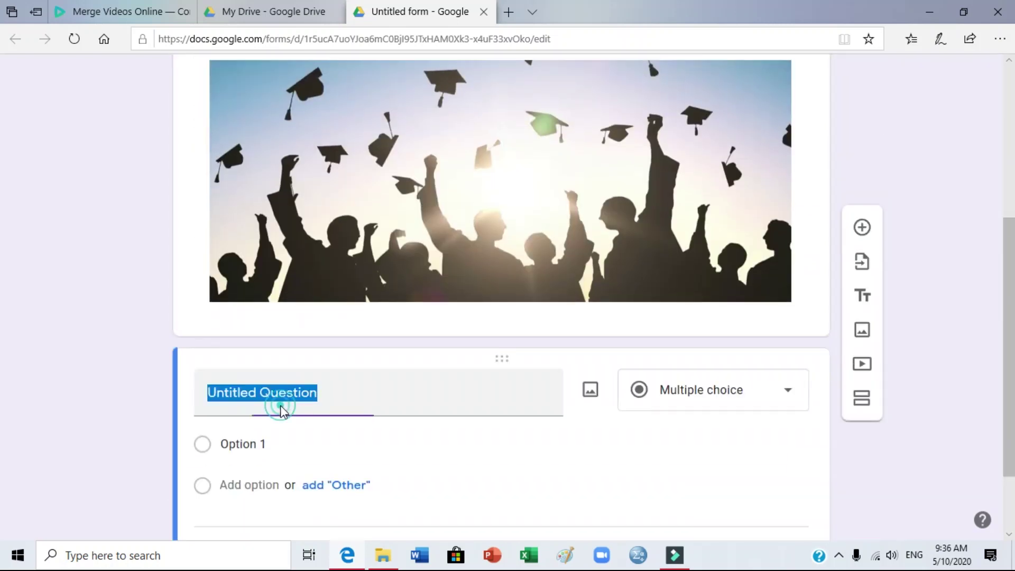
text(1).2)
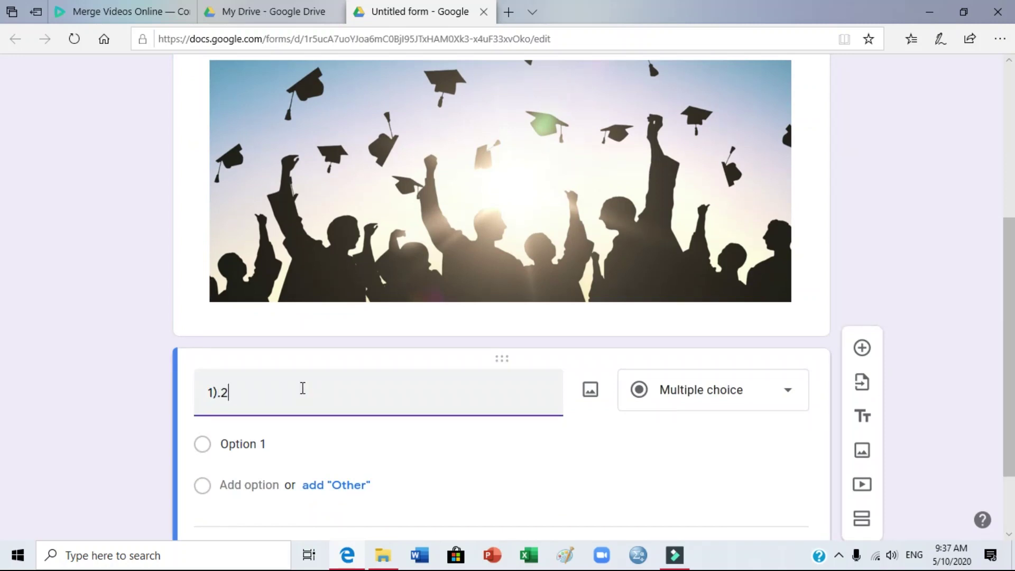
text(+8)
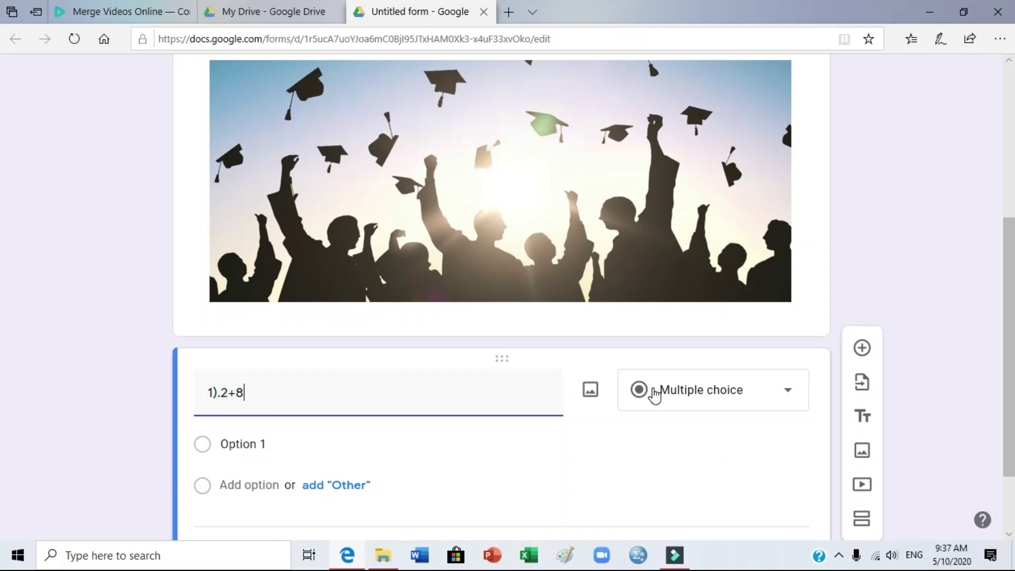
click(654, 393)
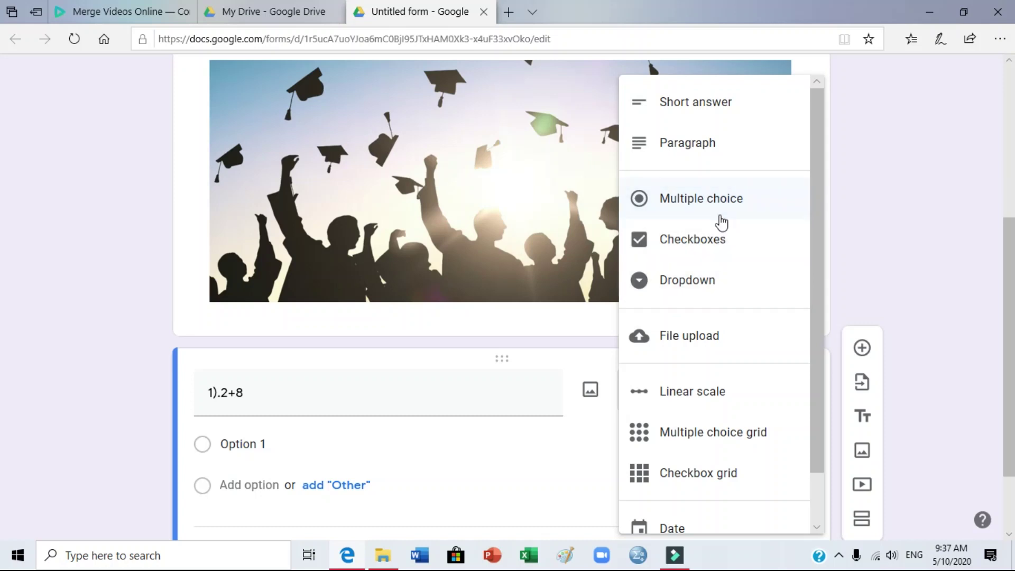
click(721, 214)
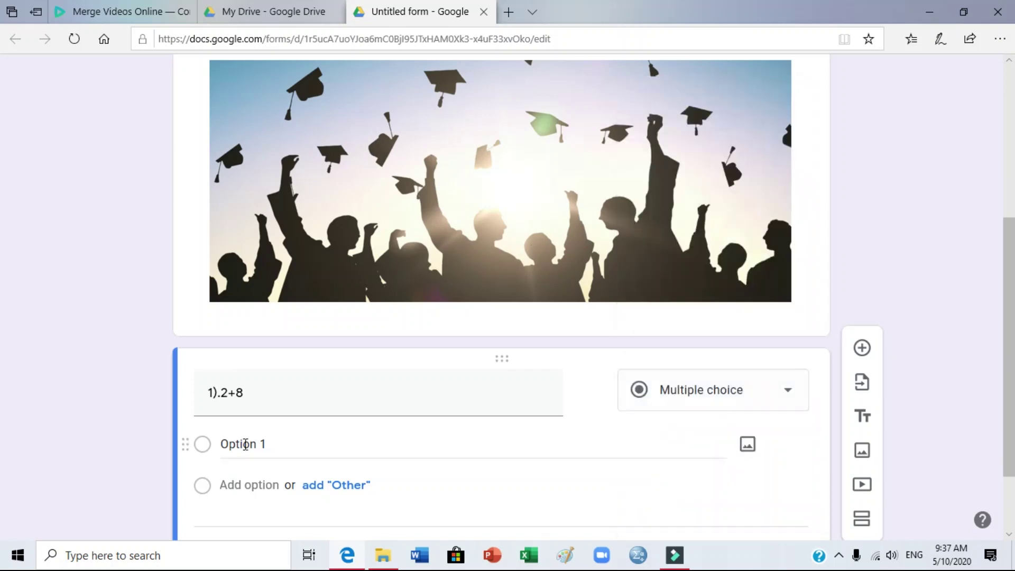
Enter 4, 5, 12 and 10 as the four answer options of the 2+8 question
click(245, 445)
text(4)
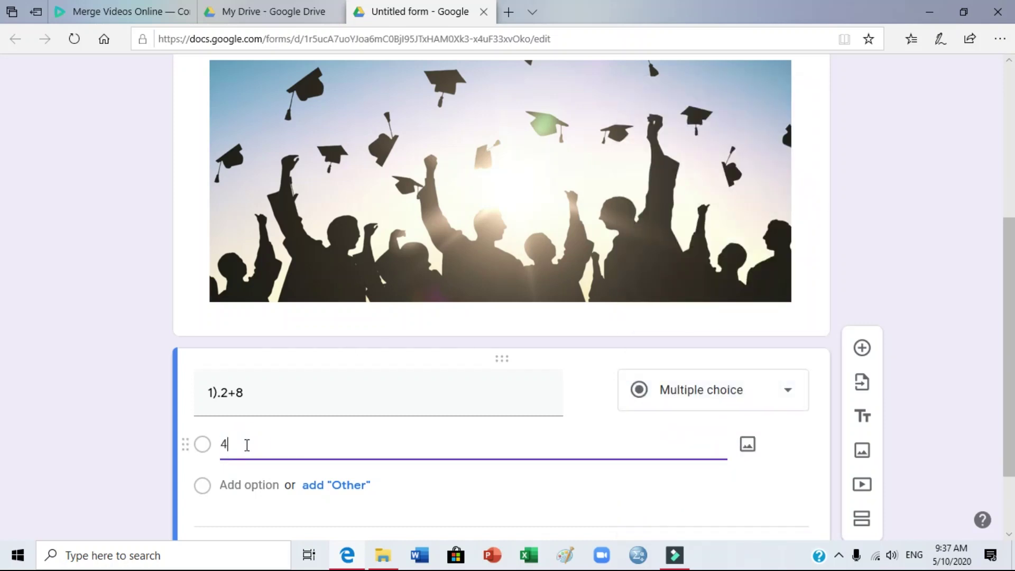
click(245, 484)
text(5)
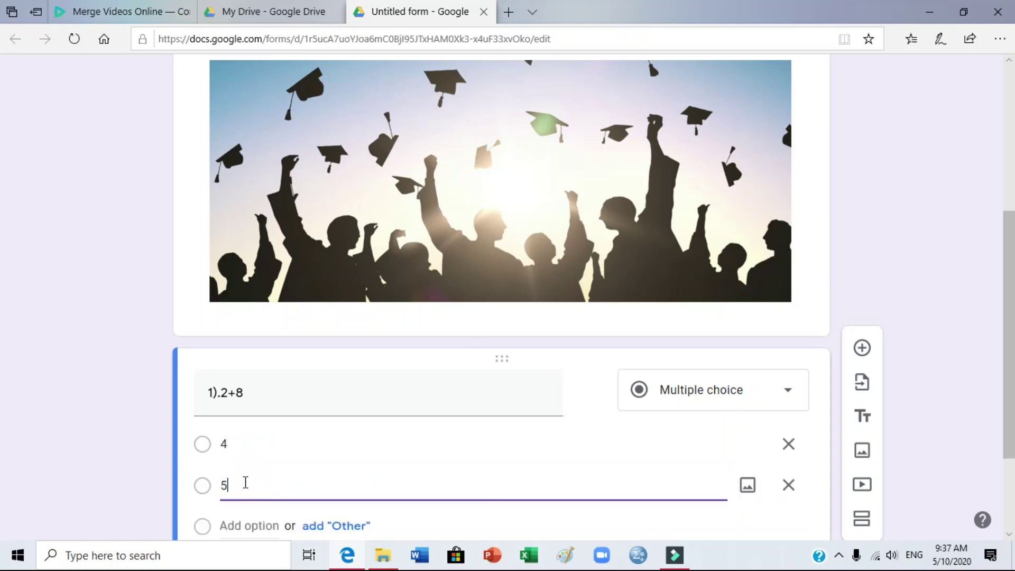
click(249, 525)
text(12)
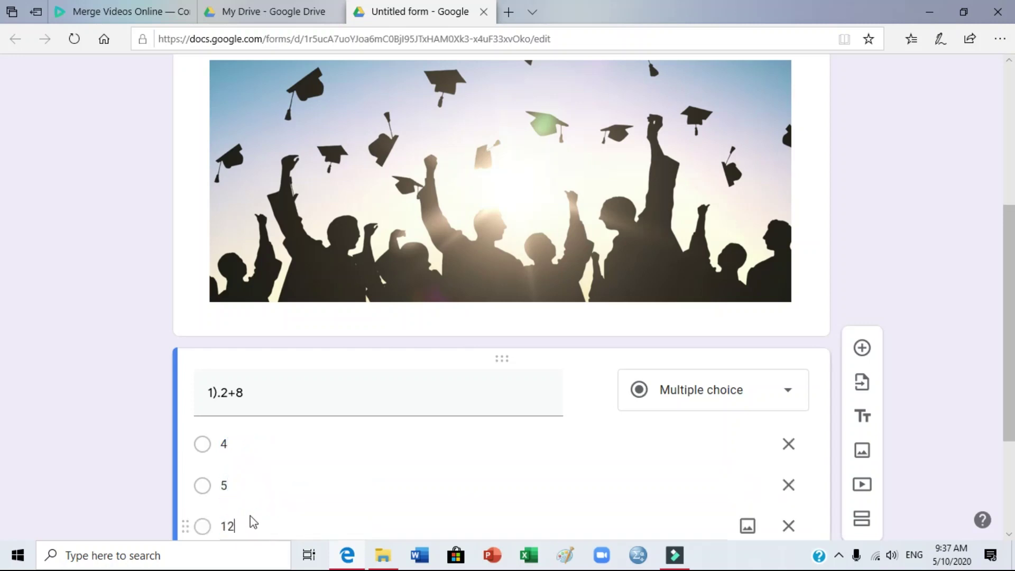
scroll(251, 520, down, 1)
click(254, 492)
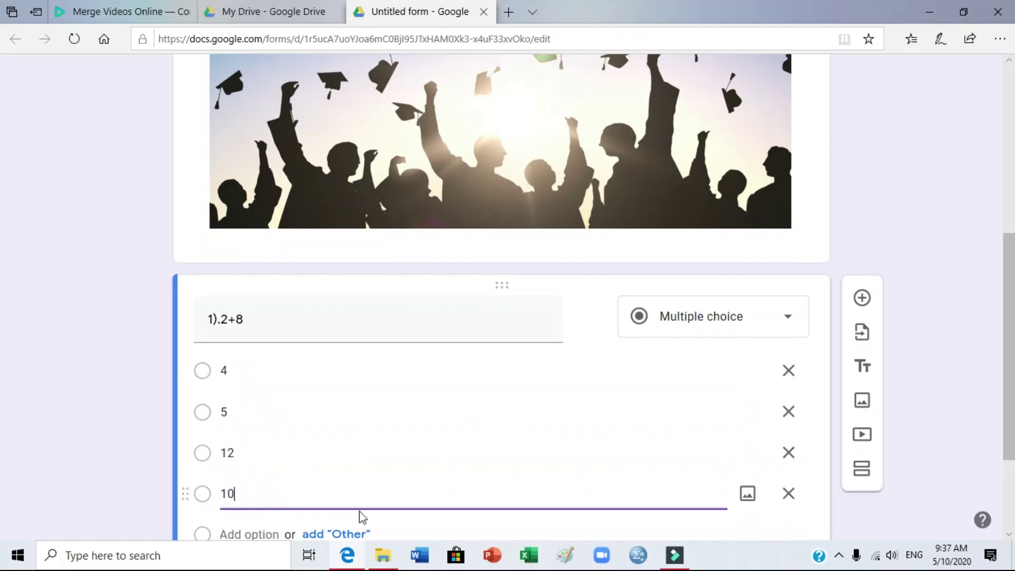
scroll(369, 364, down, 1)
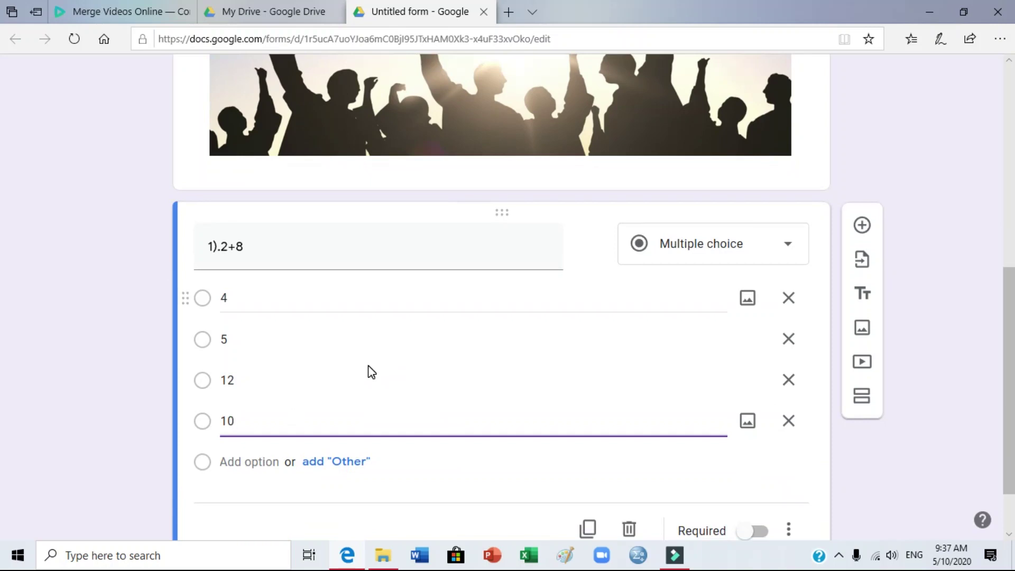
Make the form a quiz in its settings, release grades immediately after each submission, and save
scroll(427, 306, up, 4)
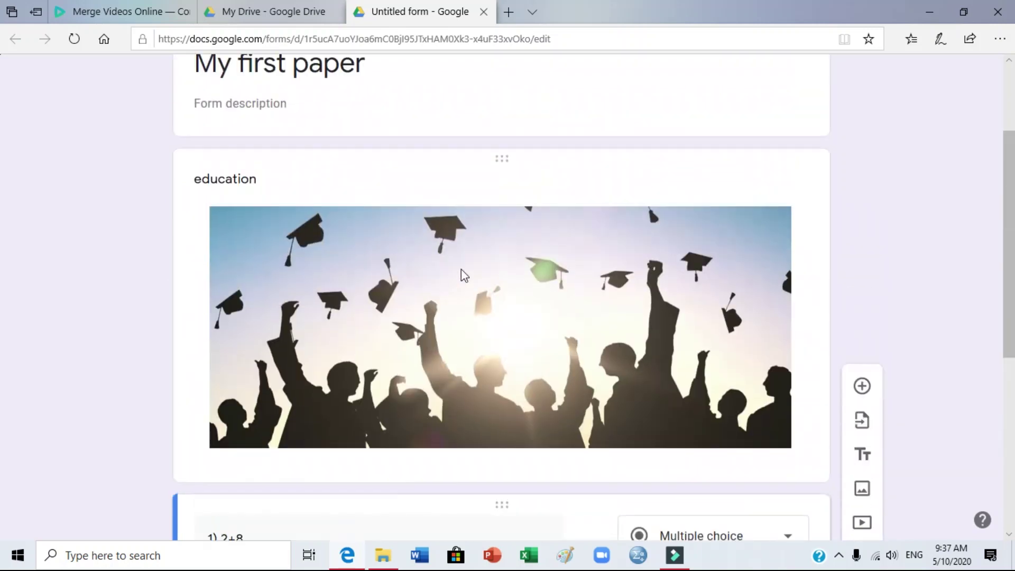
scroll(463, 274, up, 2)
click(802, 81)
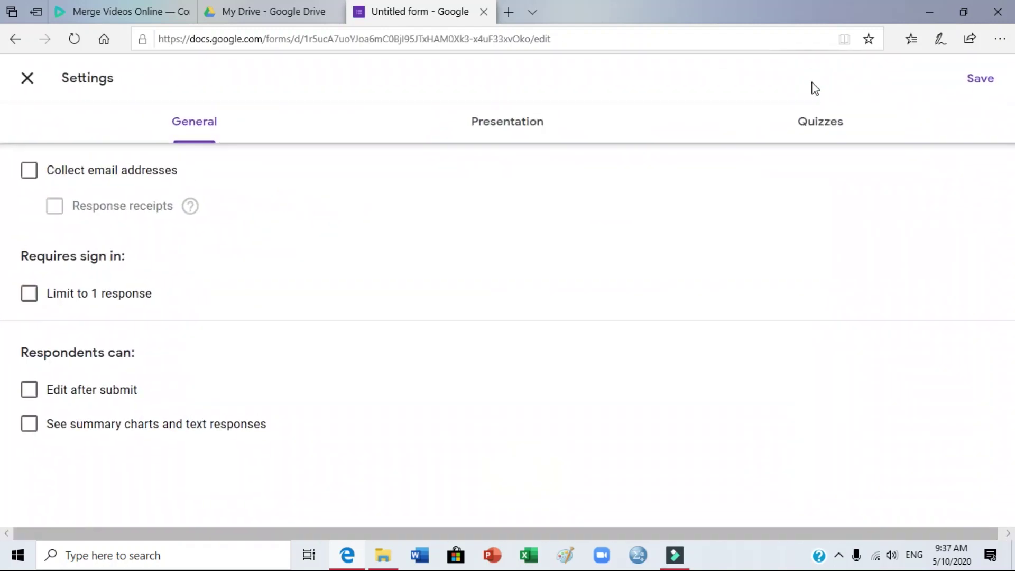
click(834, 131)
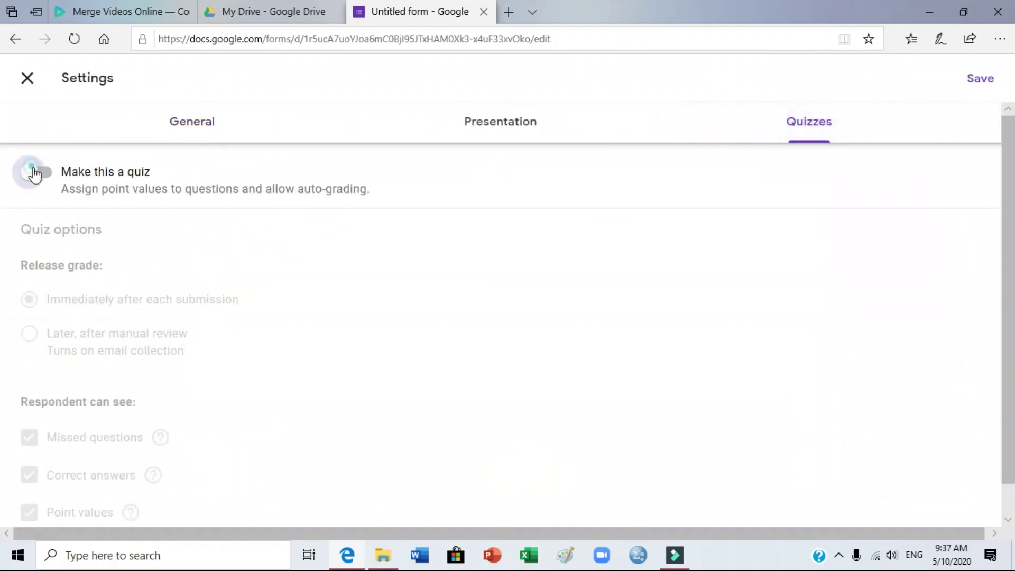
click(58, 171)
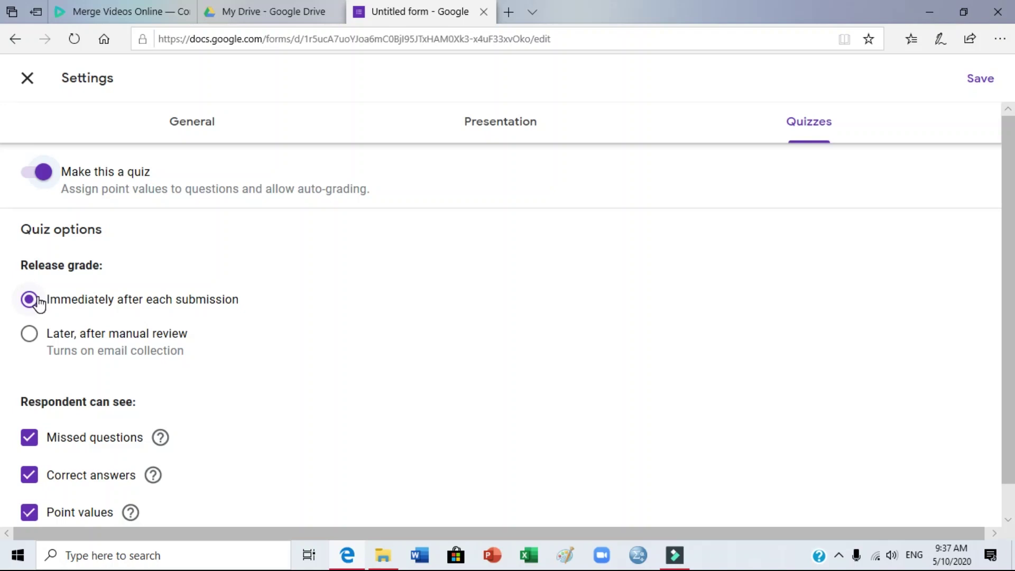
click(31, 339)
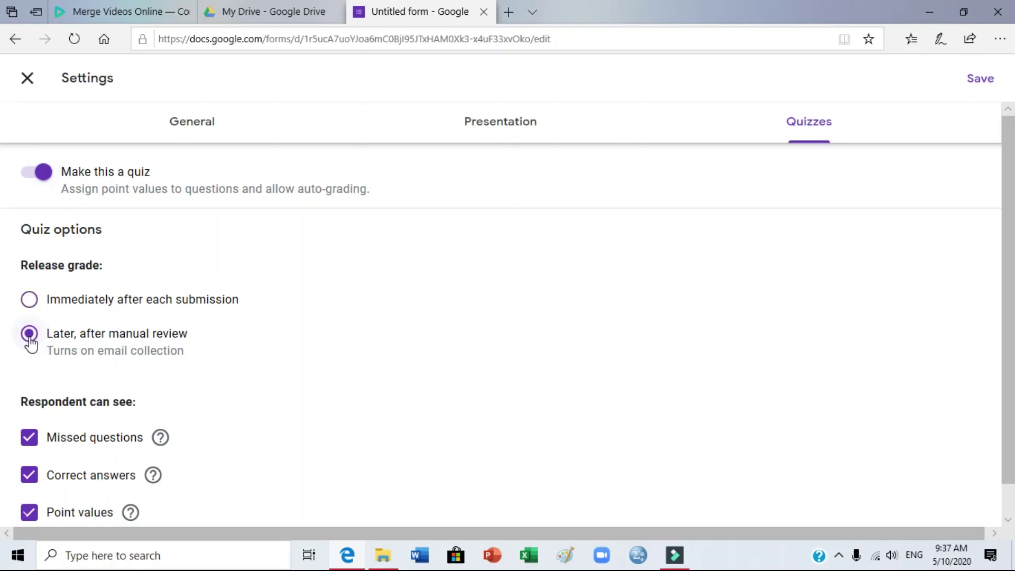
click(29, 305)
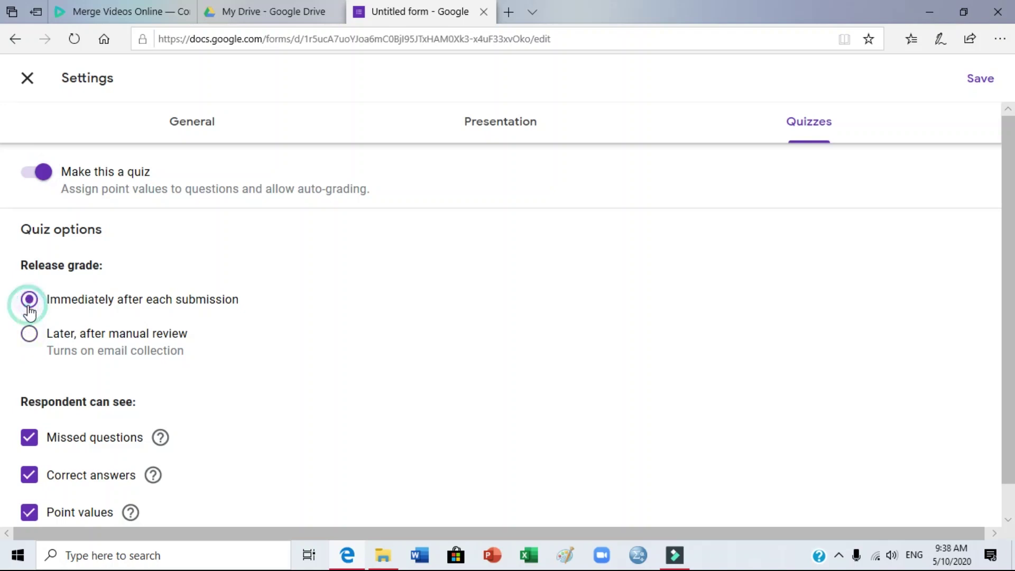
click(983, 67)
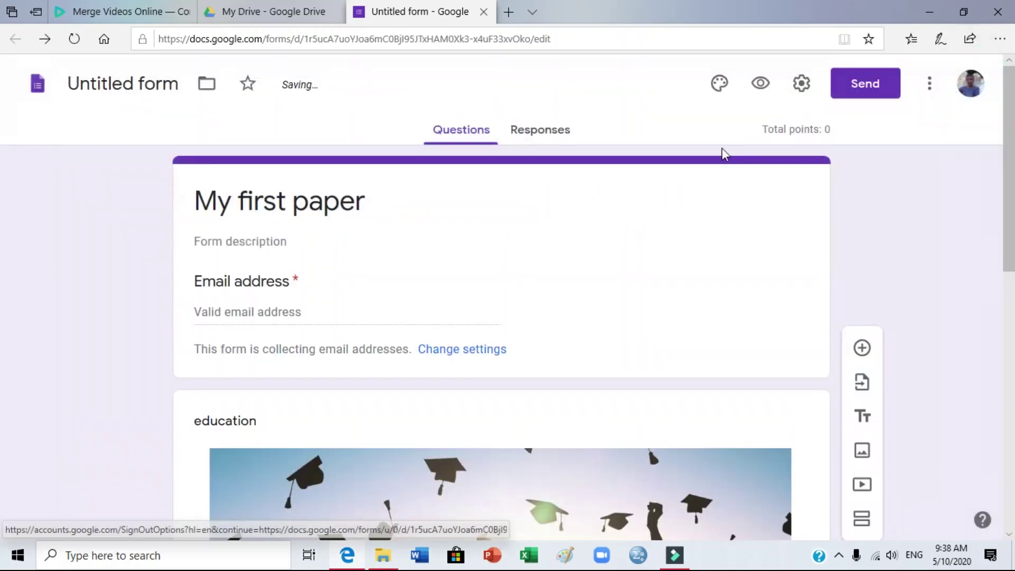
Set the answer key of the 2+8 question to 10, worth 5 points, and finish editing the key
scroll(568, 225, down, 10)
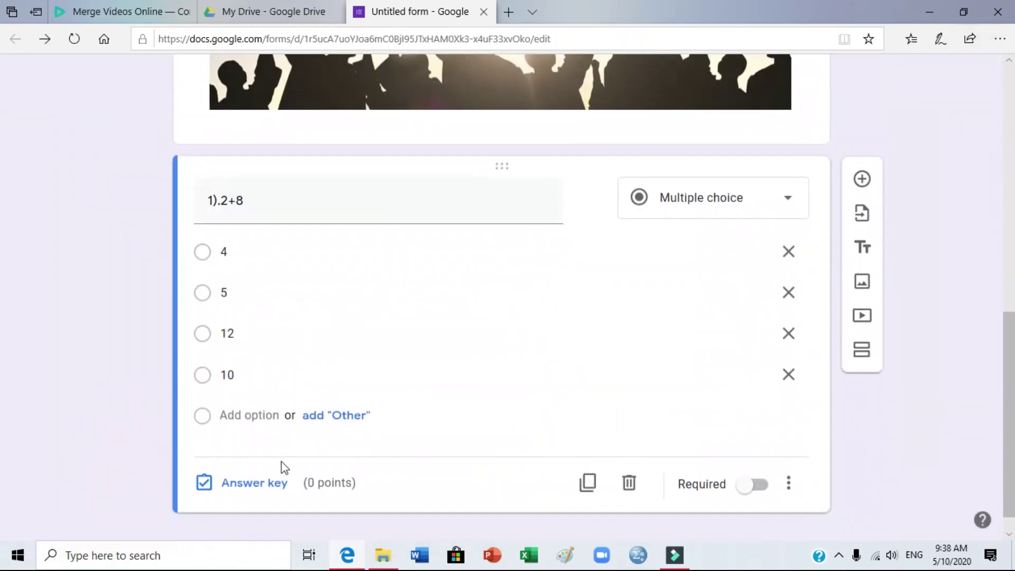
click(265, 483)
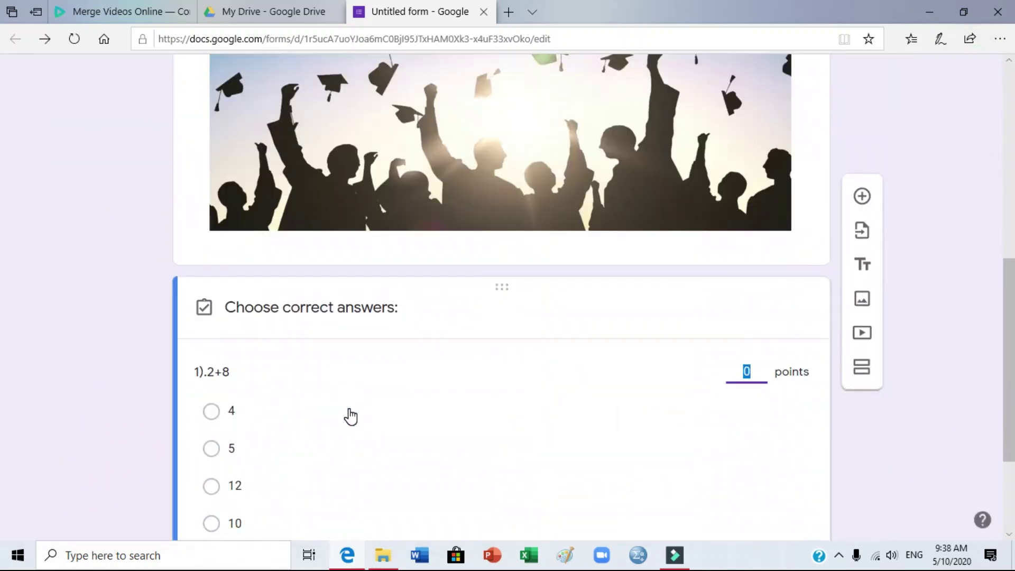
scroll(347, 414, down, 1)
click(213, 450)
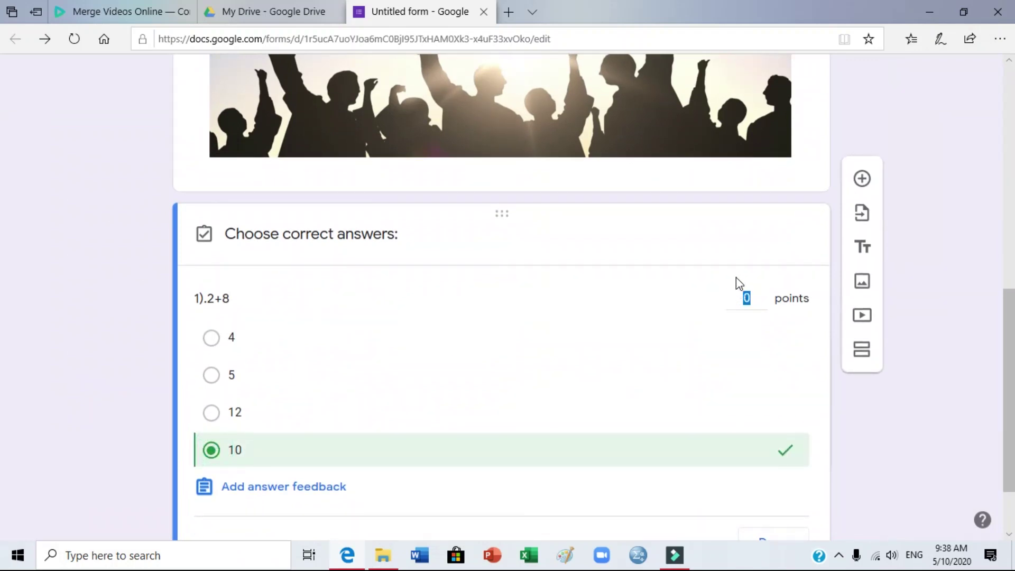
click(753, 298)
double_click(753, 298)
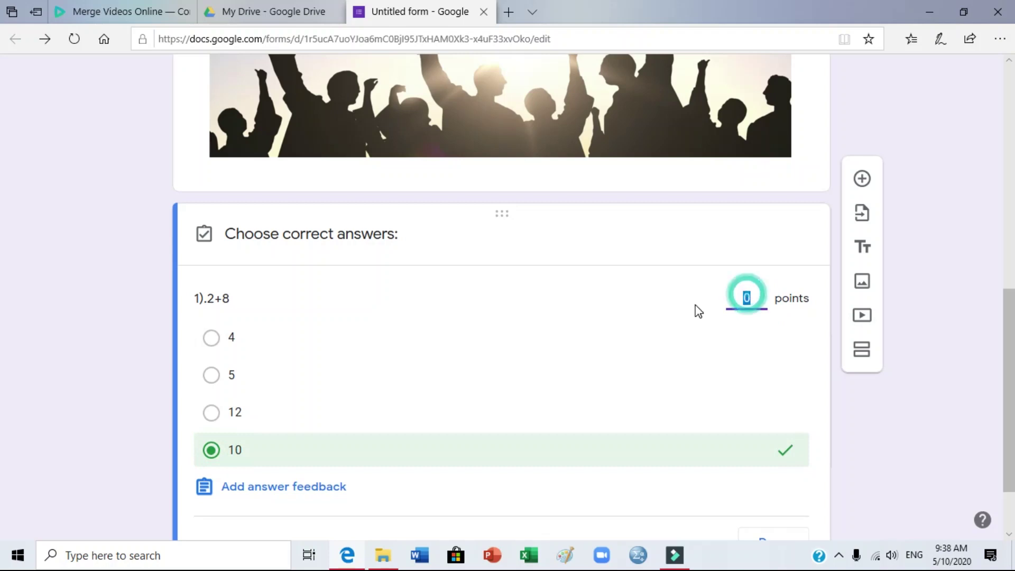
text(5)
scroll(722, 394, down, 2)
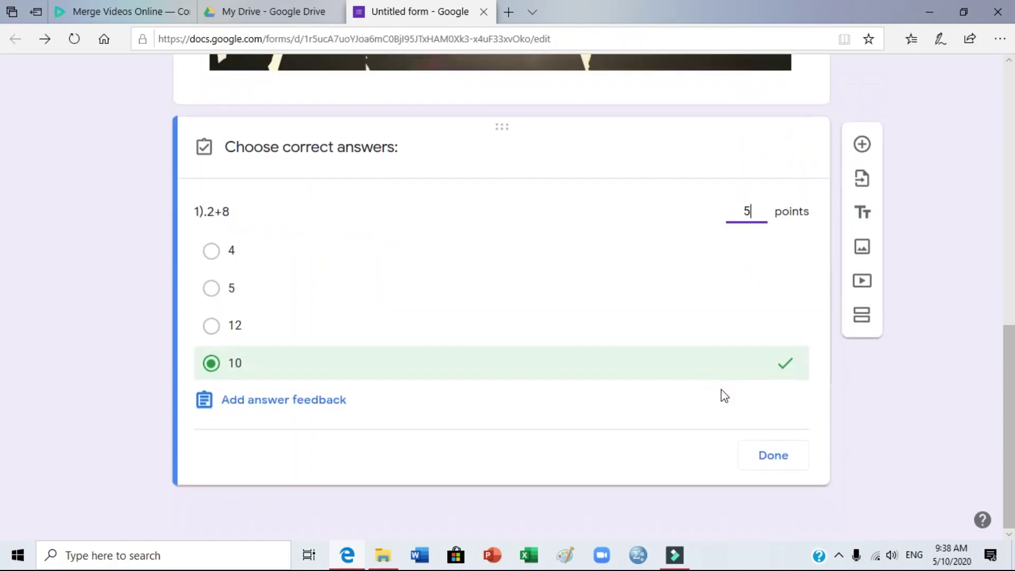
click(758, 466)
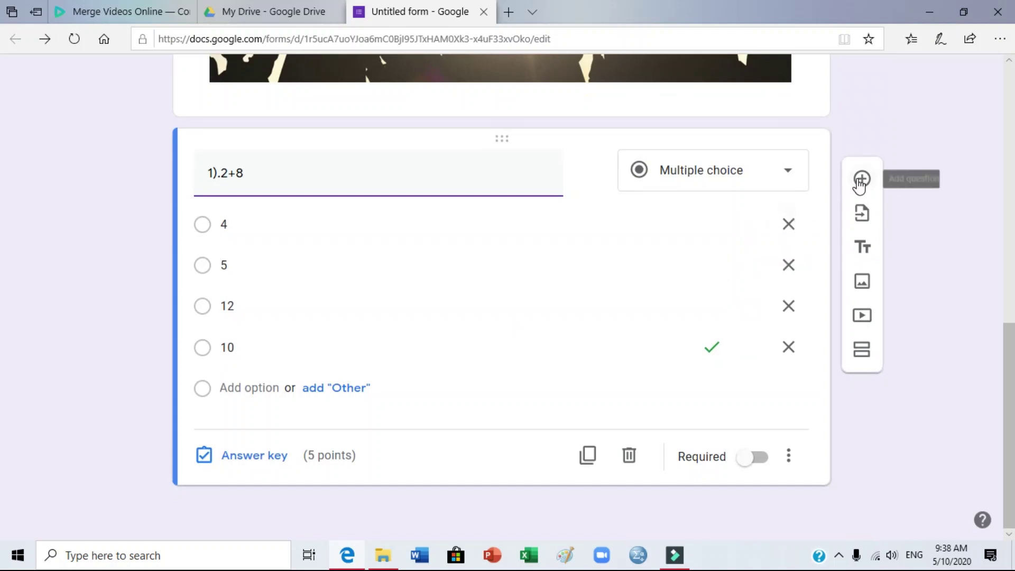
Add a second question with the text "2).5-2" and make it a Short answer question
click(859, 182)
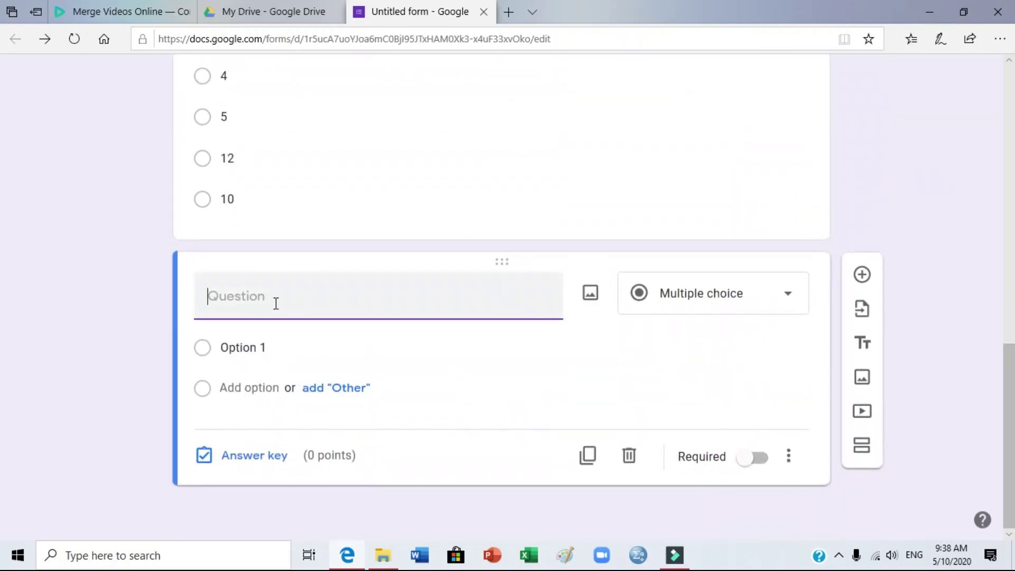
text(2).5-2)
click(785, 304)
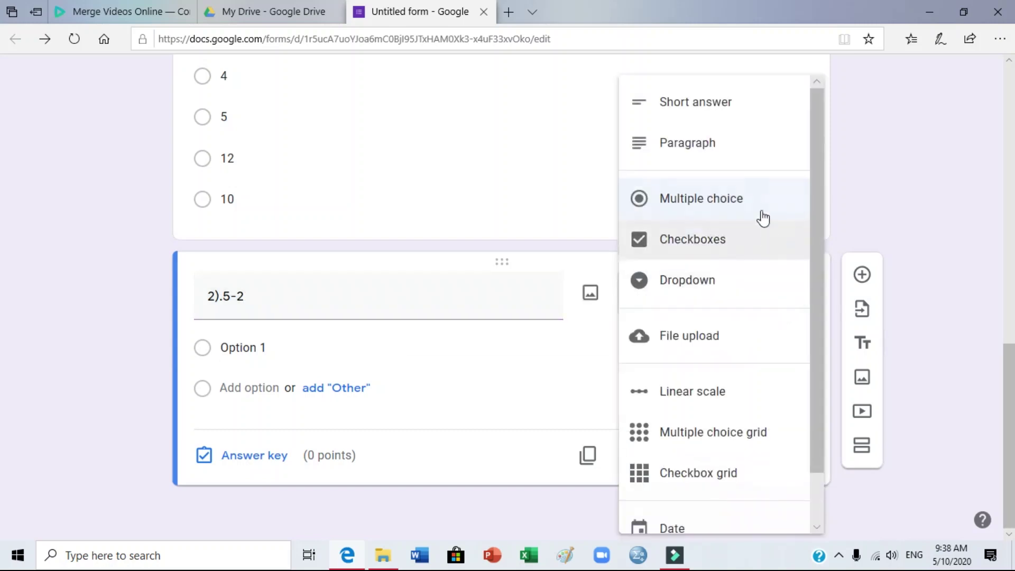
click(737, 115)
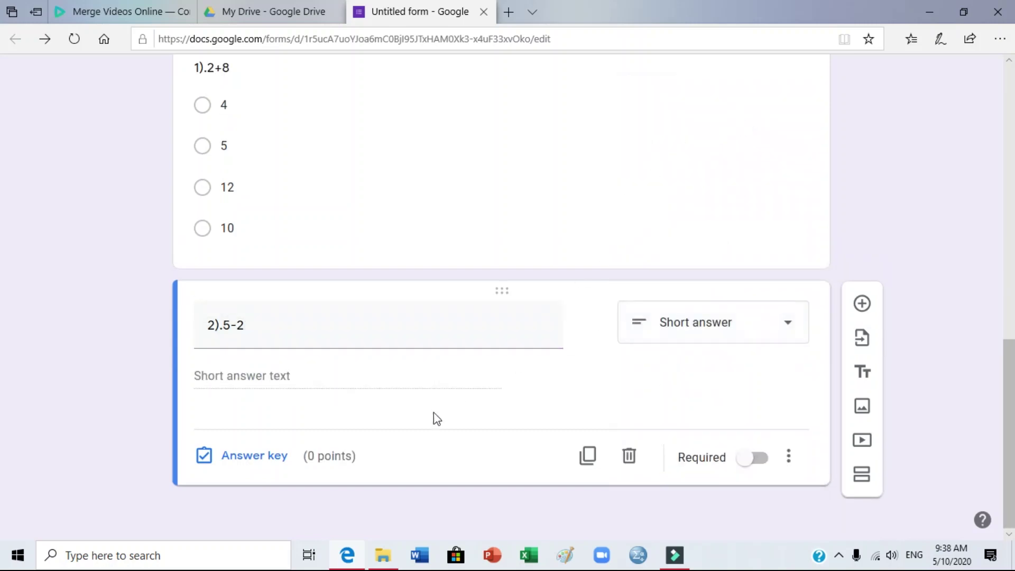
Give the 5-2 question the correct answer 3, worth 5 points, and finish editing its answer key
click(237, 459)
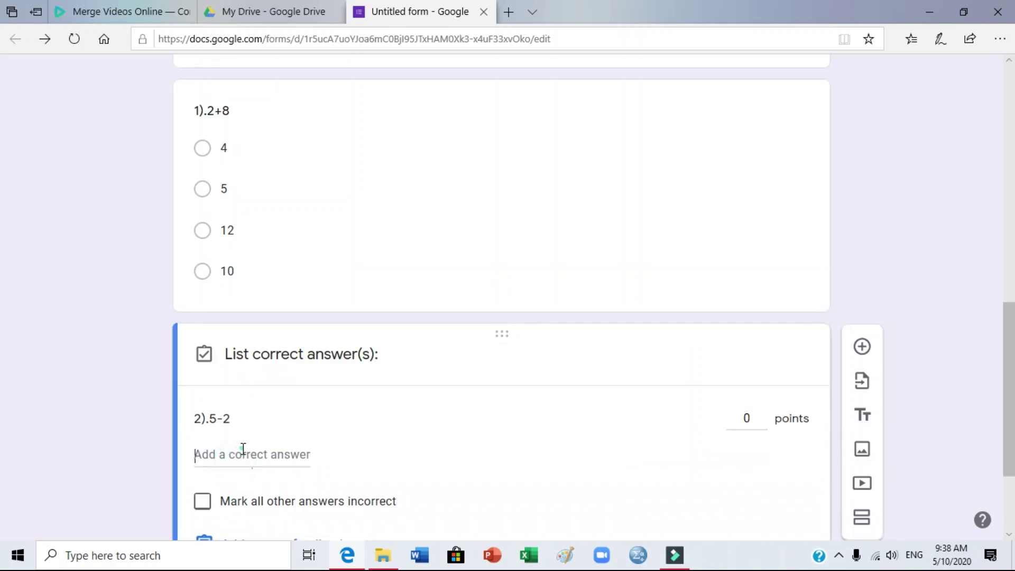
click(242, 448)
text(3)
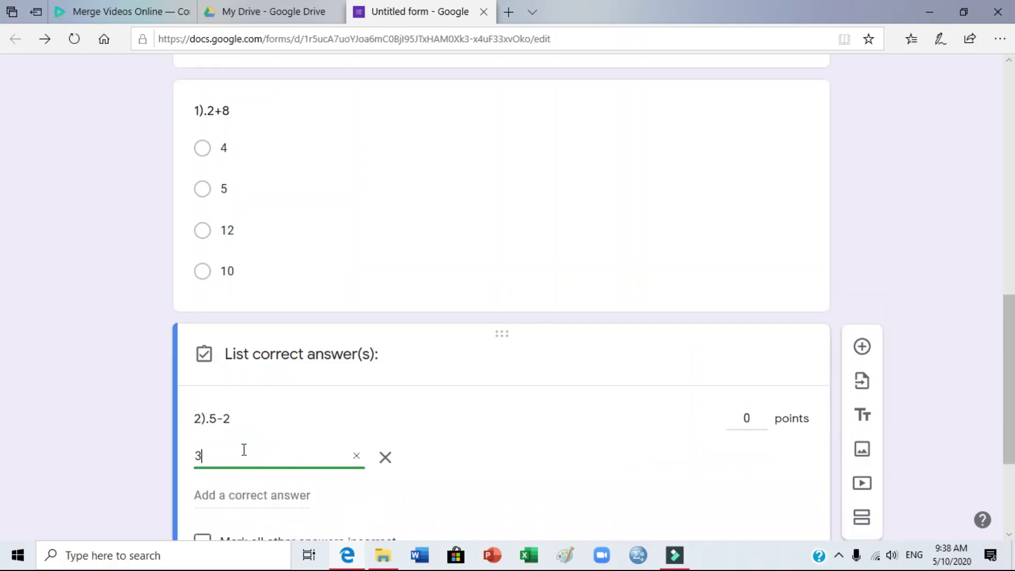
click(729, 416)
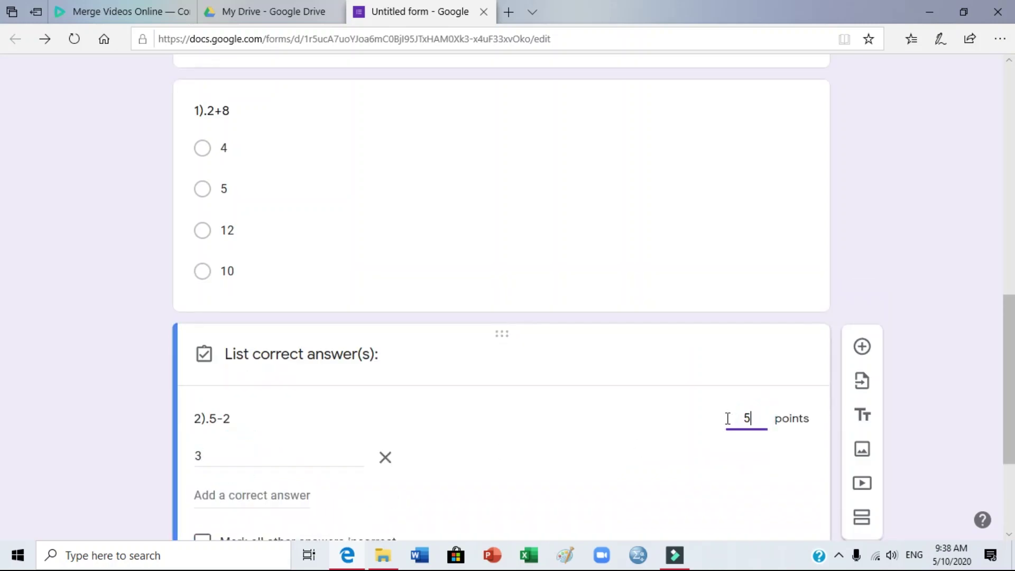
scroll(717, 439, down, 3)
click(744, 490)
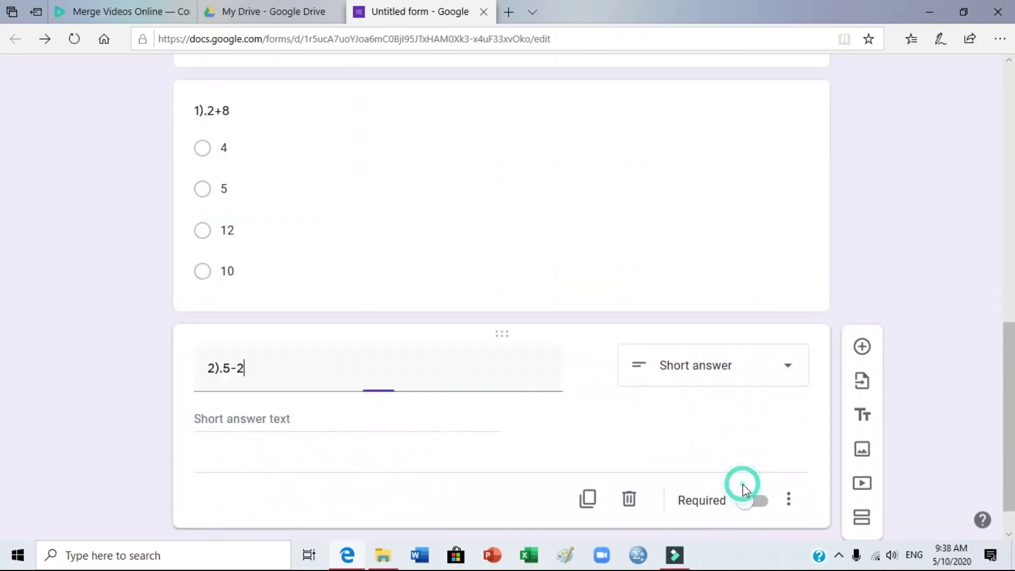
Choose to send the form by link, shorten the URL, and copy it
scroll(709, 426, up, 8)
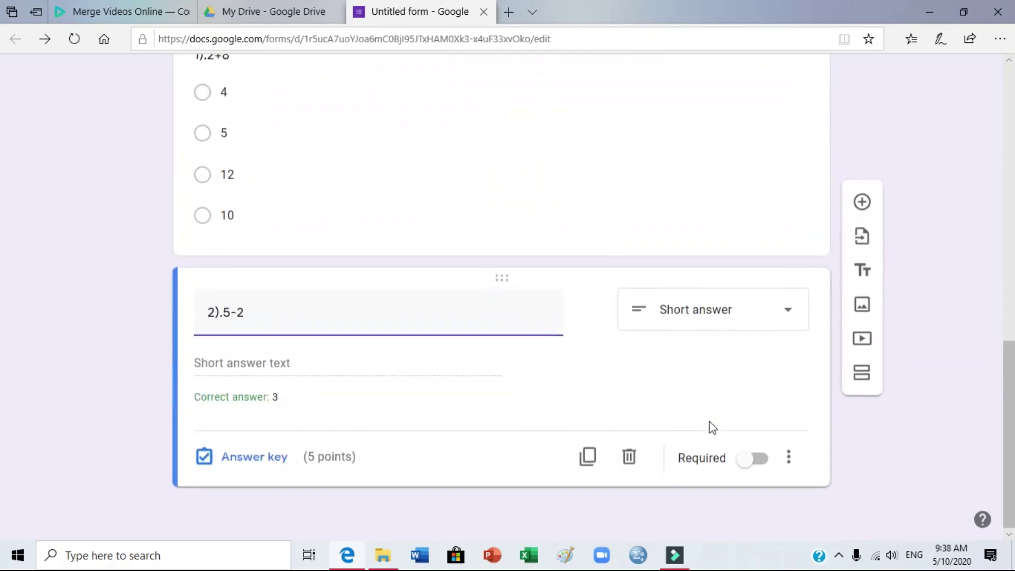
scroll(710, 426, up, 10)
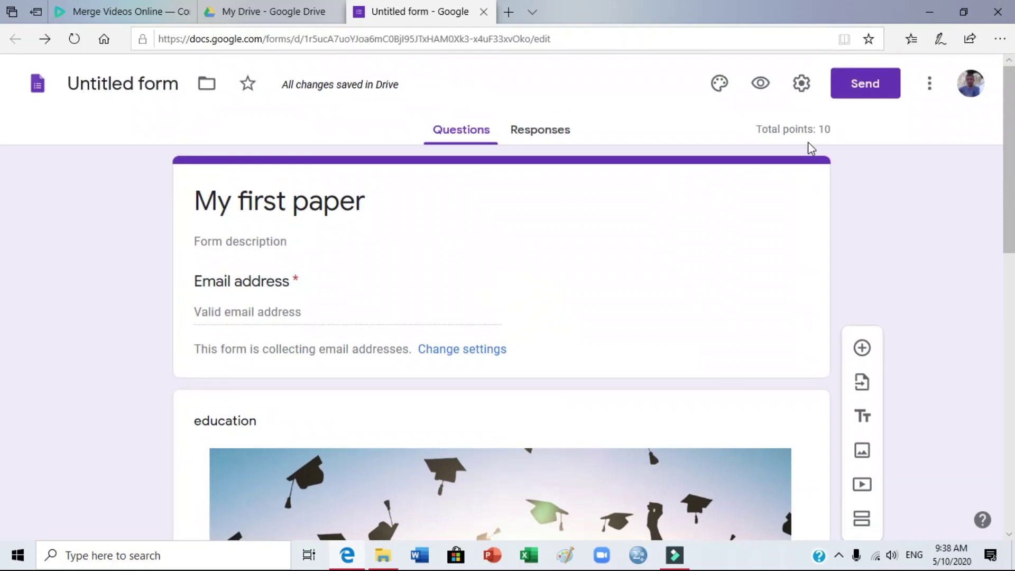
click(848, 90)
click(29, 263)
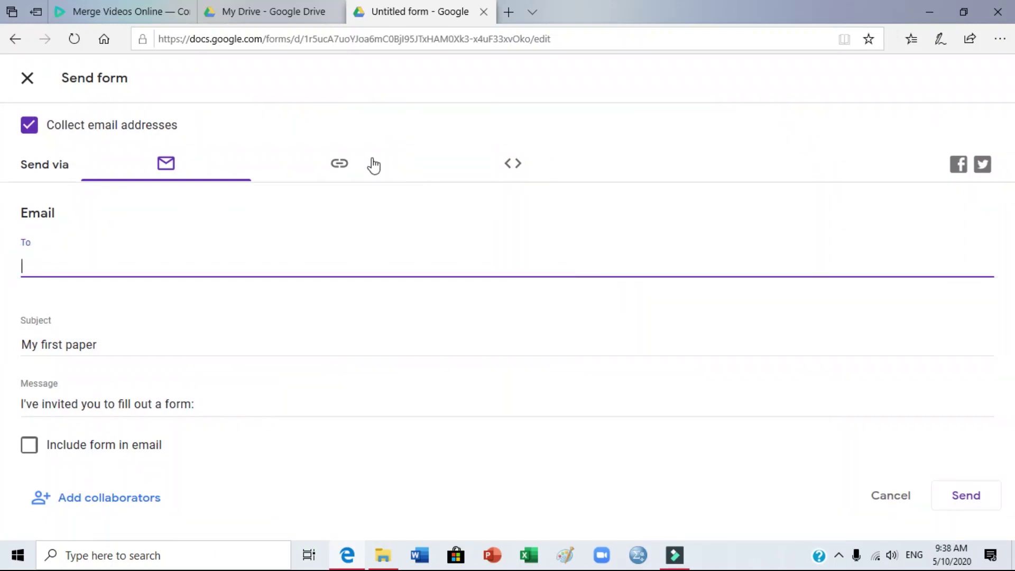
click(341, 166)
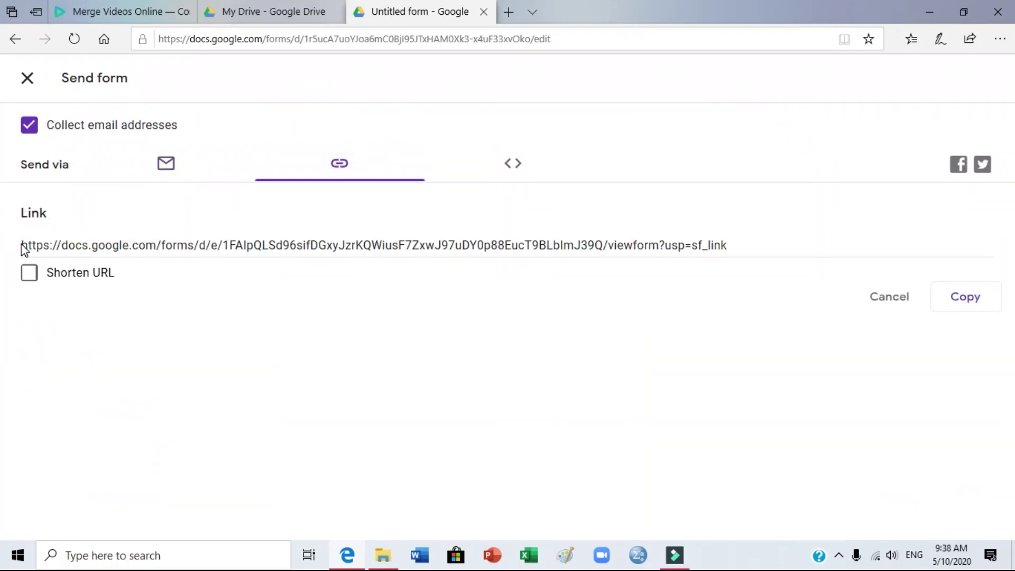
click(30, 273)
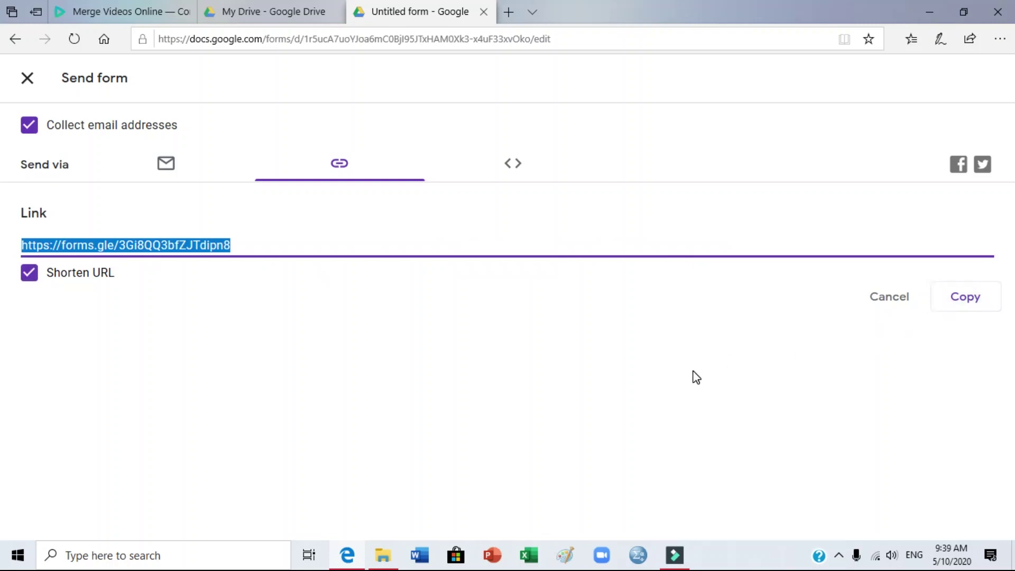
click(961, 311)
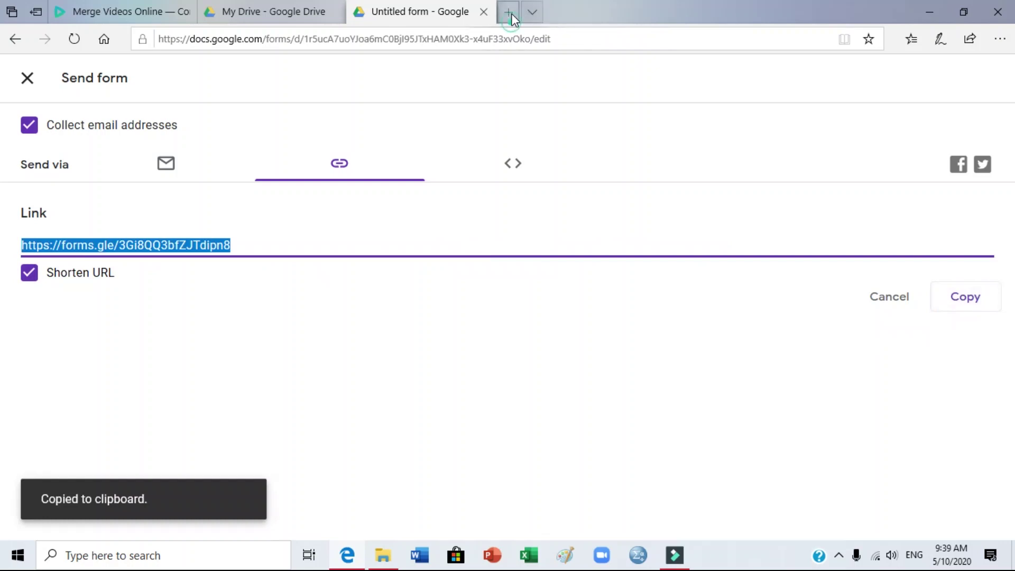
Open the copied form link in a new browser tab
click(509, 12)
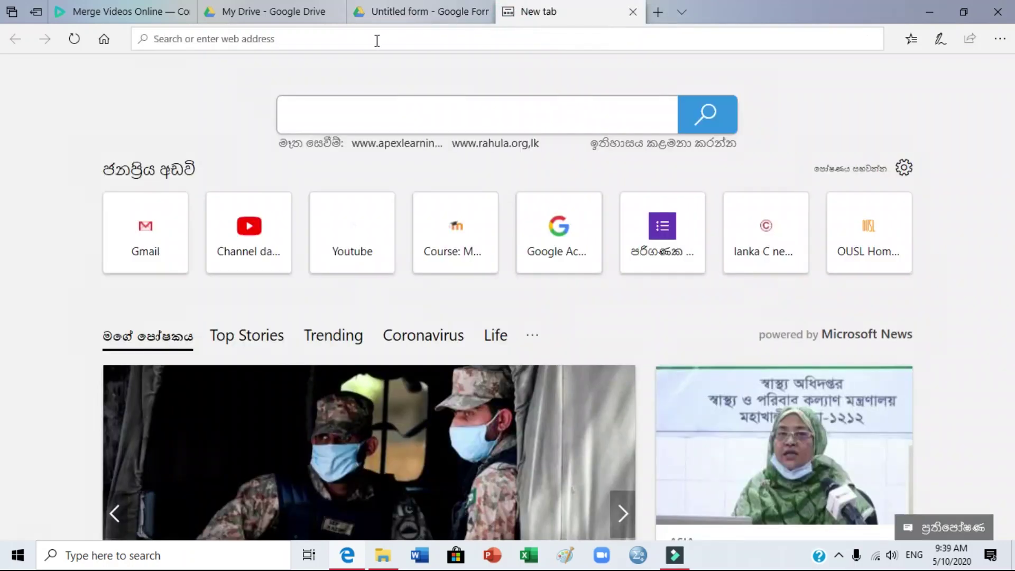
key(ctrl+v)
key(Return)
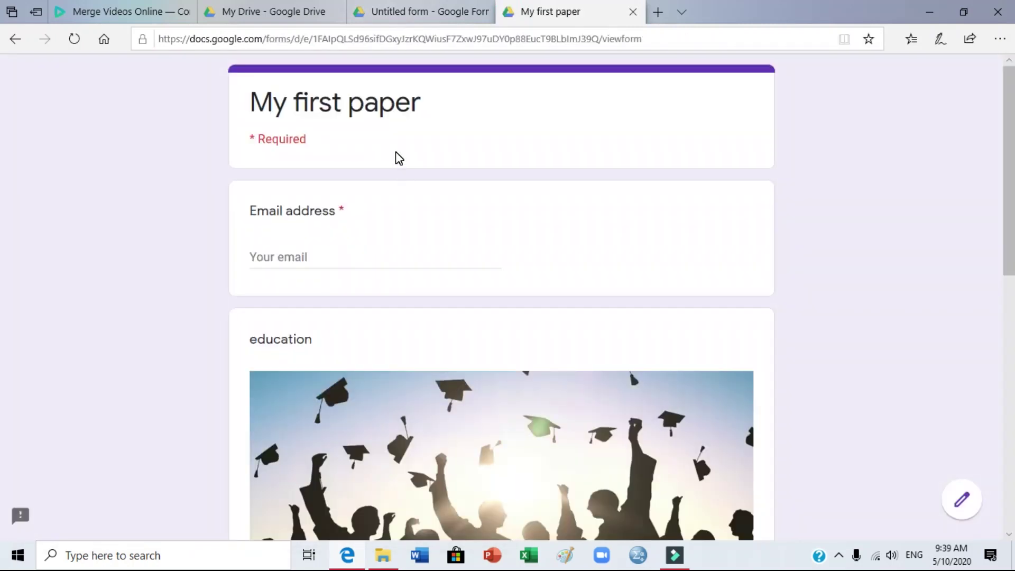
Fill in the respondent's email address, answer 10 for 2+8 and 4 for 5-2, and submit the quiz
scroll(399, 159, down, 1)
click(331, 183)
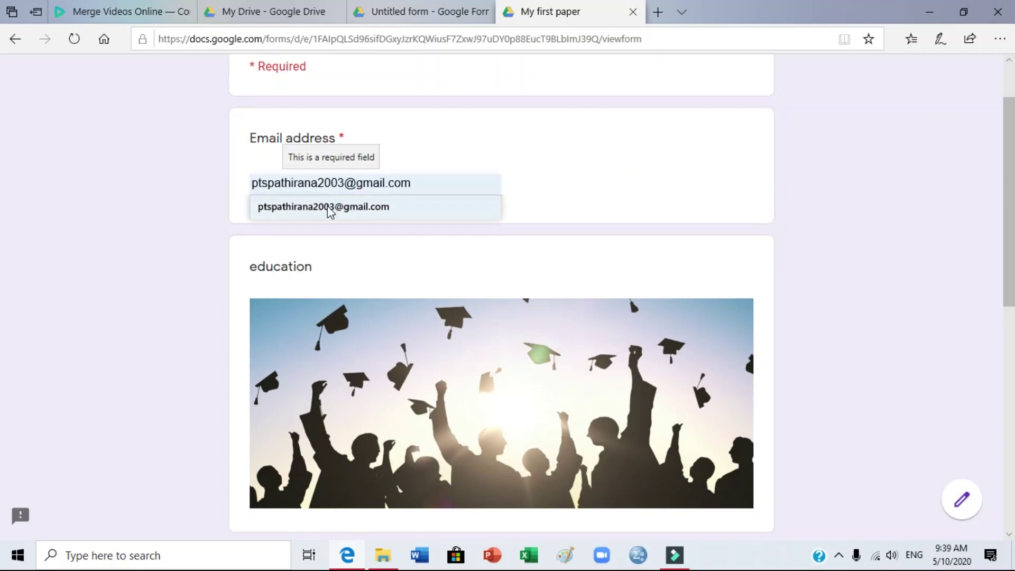
click(328, 207)
scroll(359, 211, down, 5)
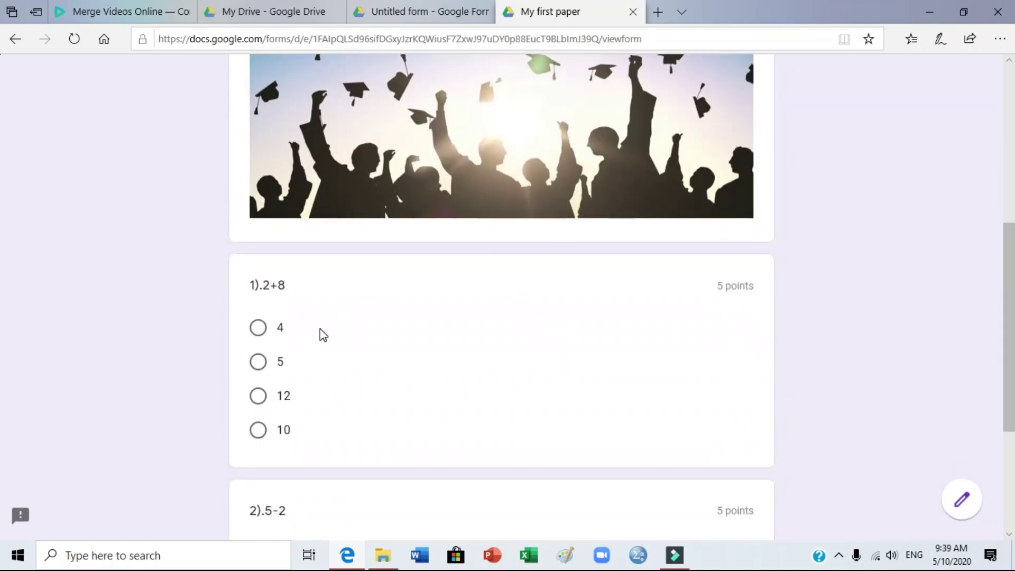
scroll(292, 346, down, 3)
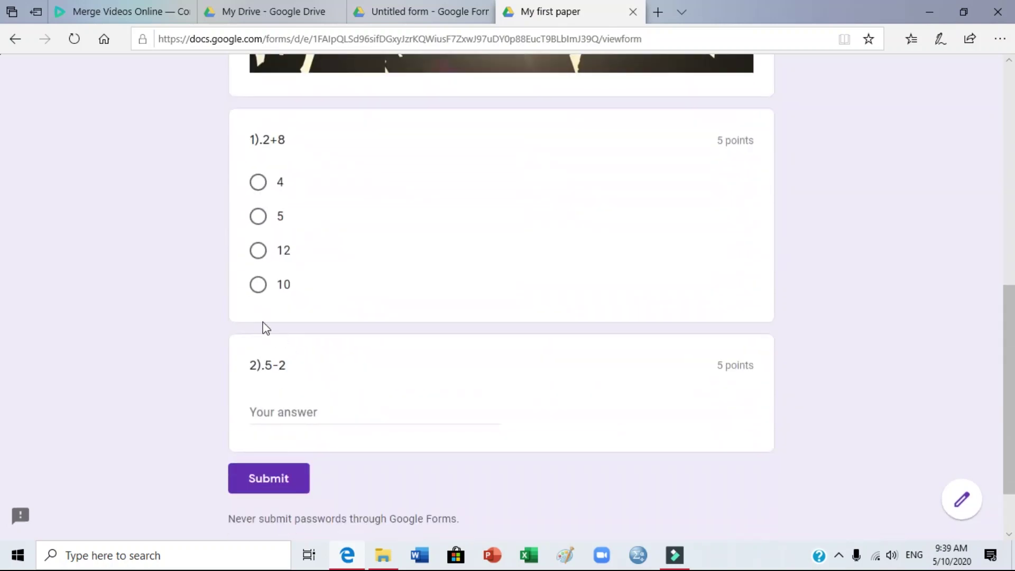
click(259, 286)
click(271, 413)
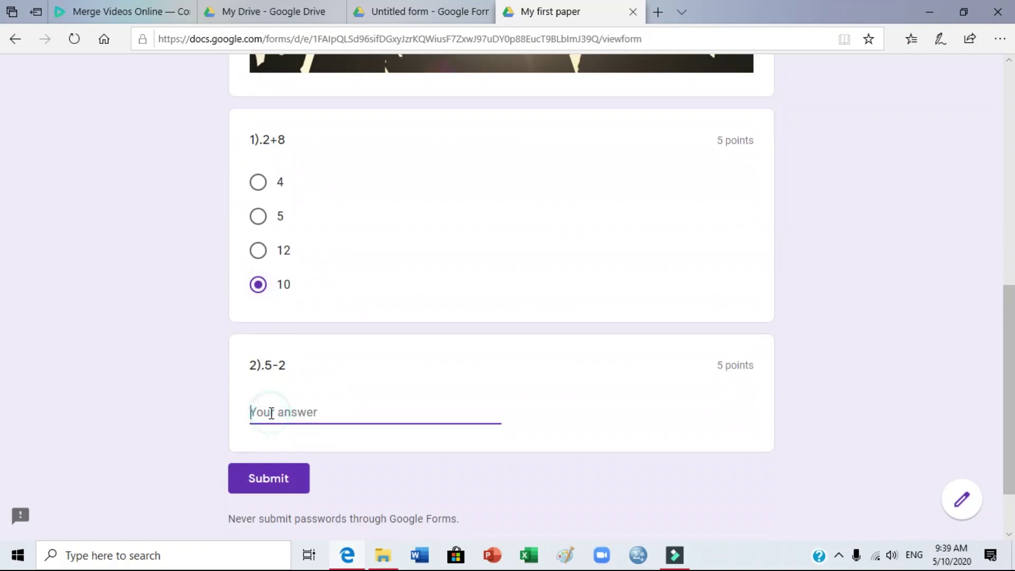
text(4)
scroll(280, 402, down, 1)
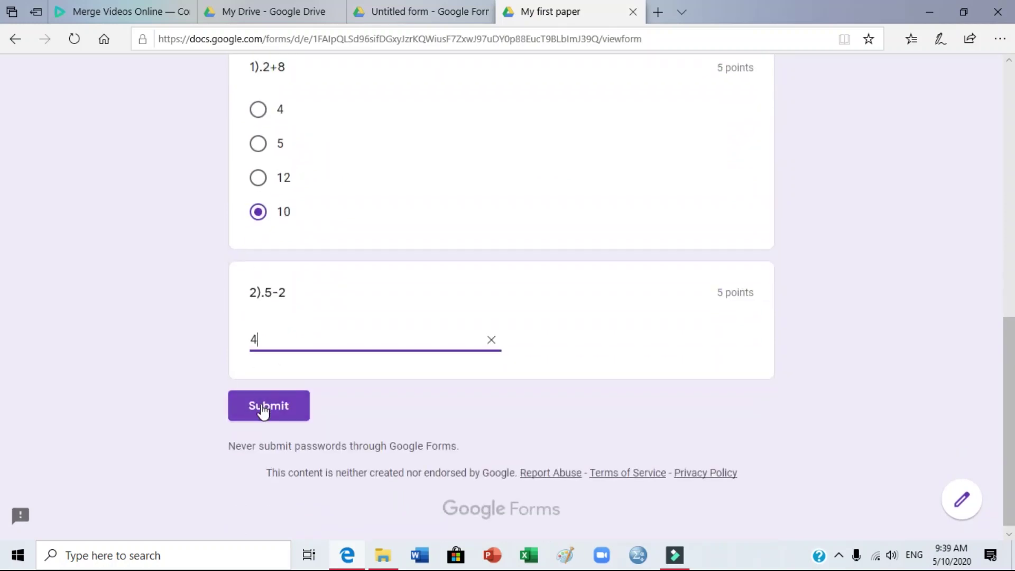
click(264, 408)
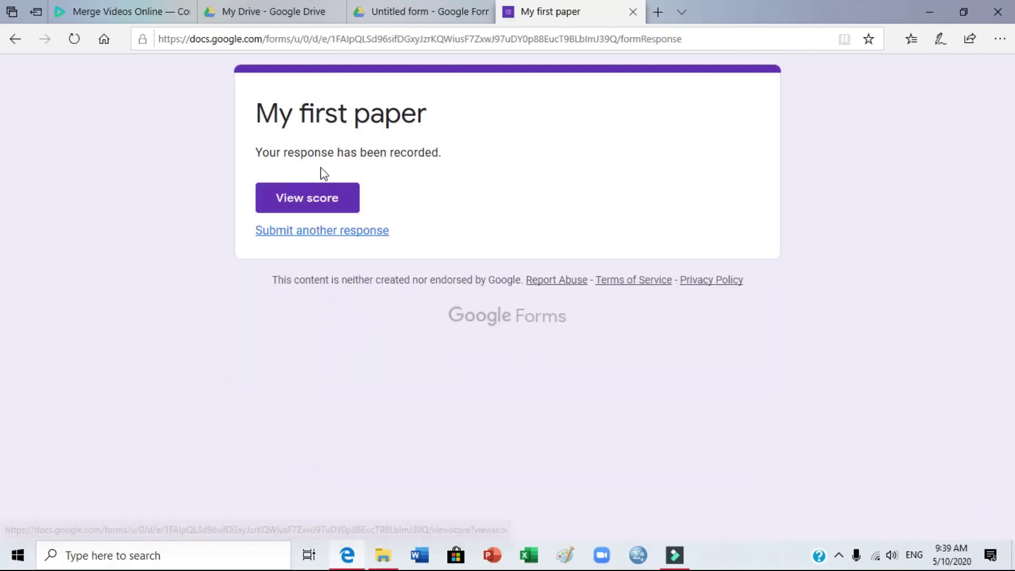
View the submitted quiz's score and review the total points and the marking of both questions
click(317, 193)
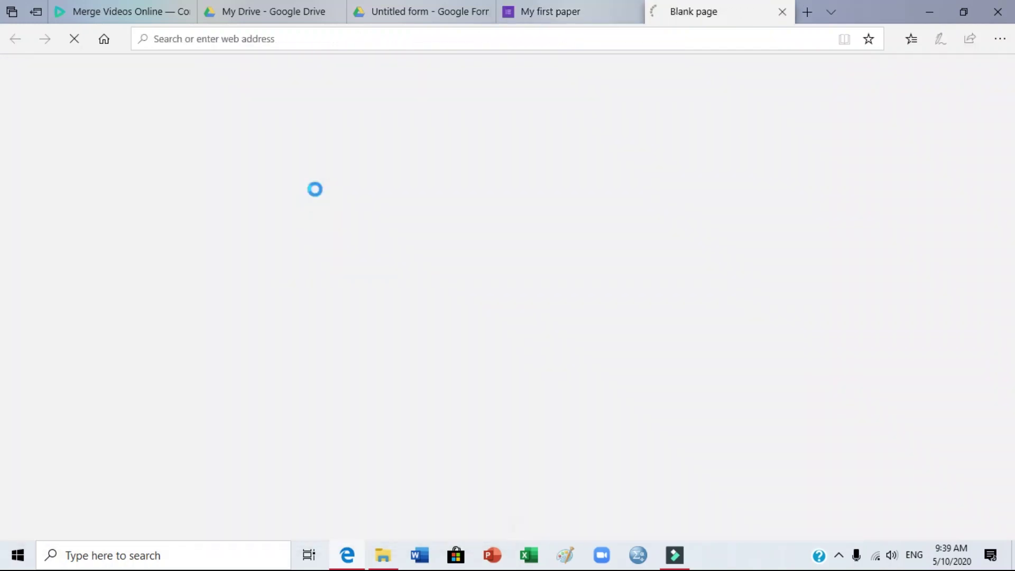
scroll(323, 180, down, 1)
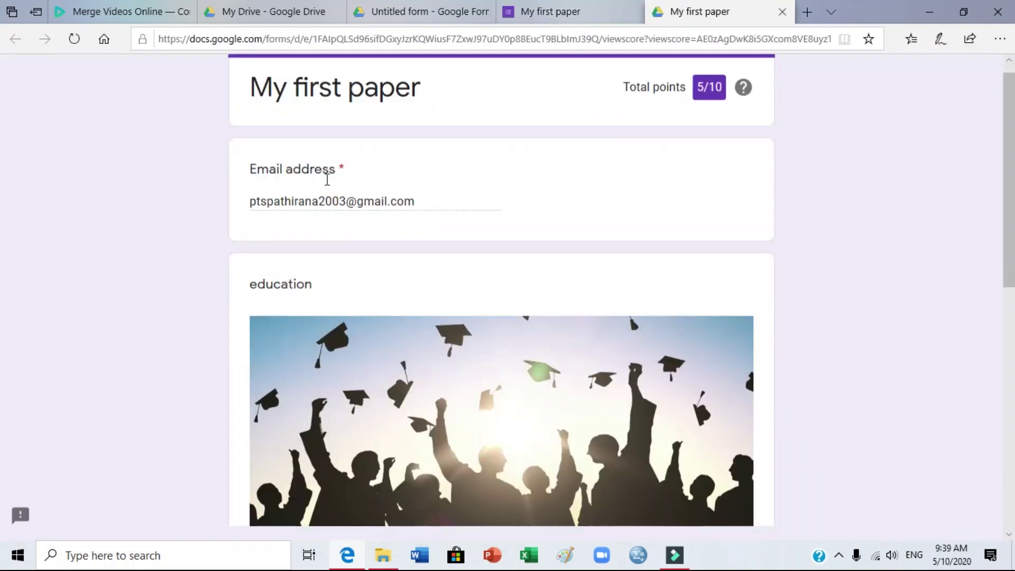
scroll(735, 105, up, 1)
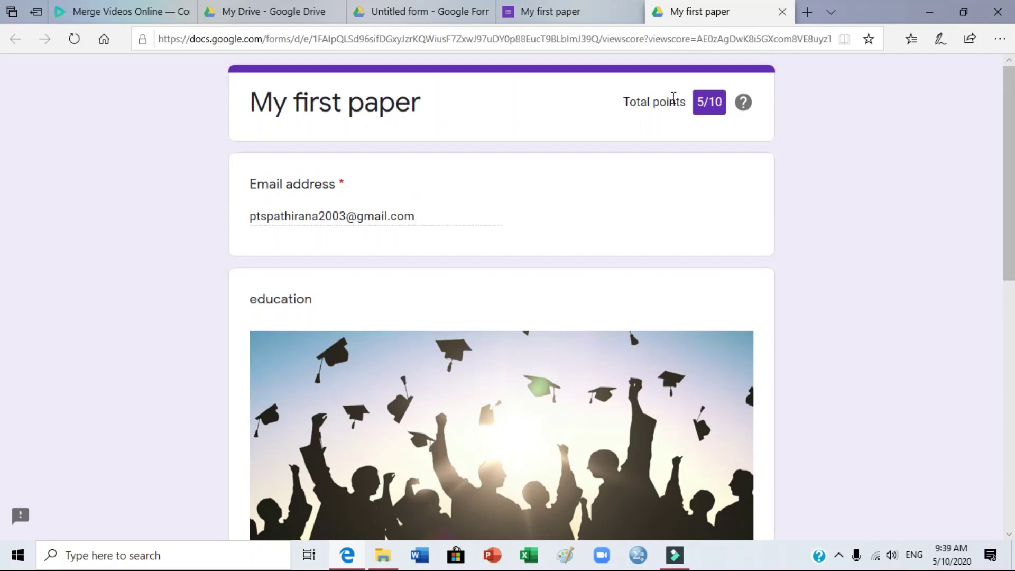
scroll(709, 106, down, 5)
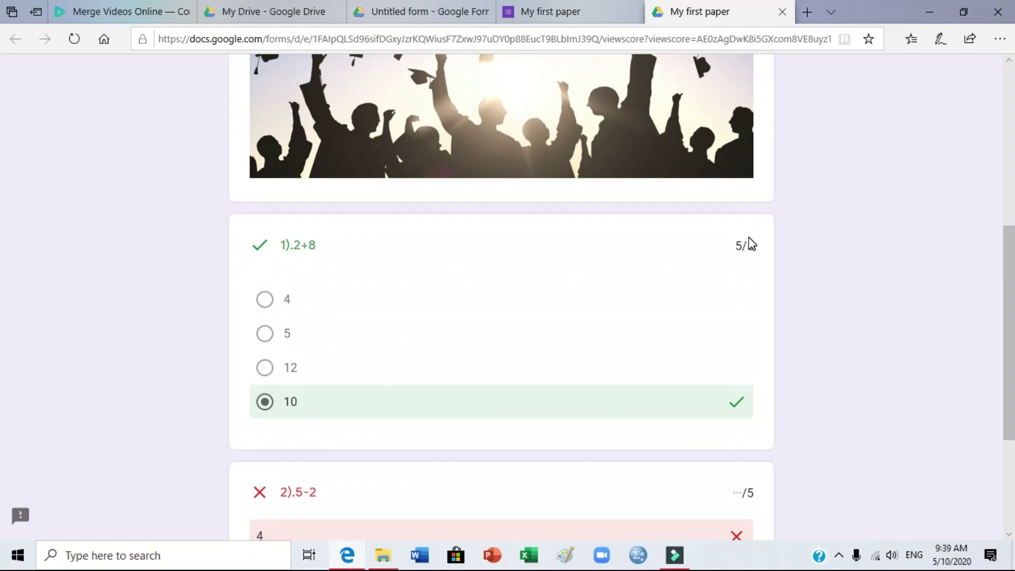
scroll(625, 277, down, 3)
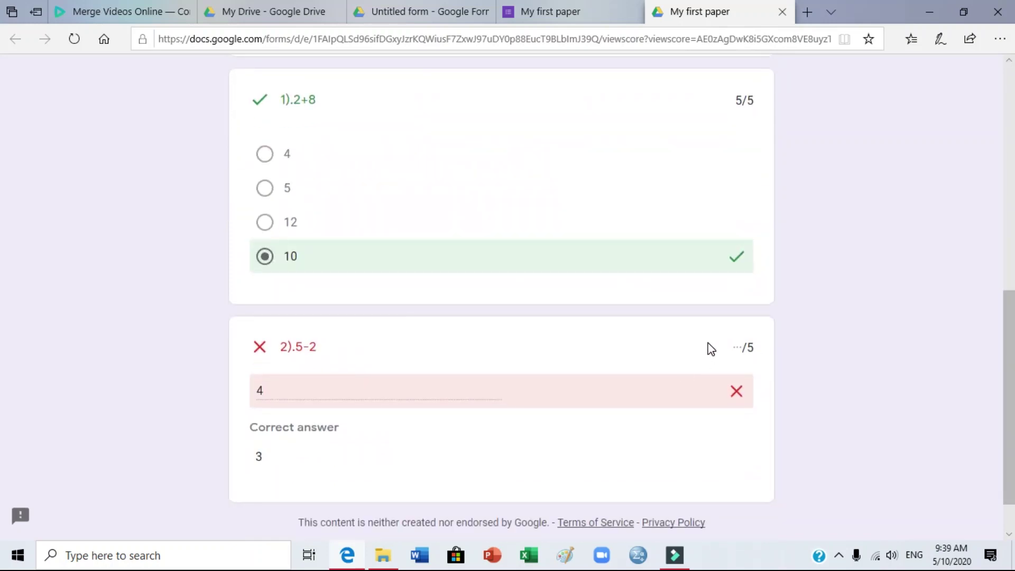
scroll(711, 339, up, 10)
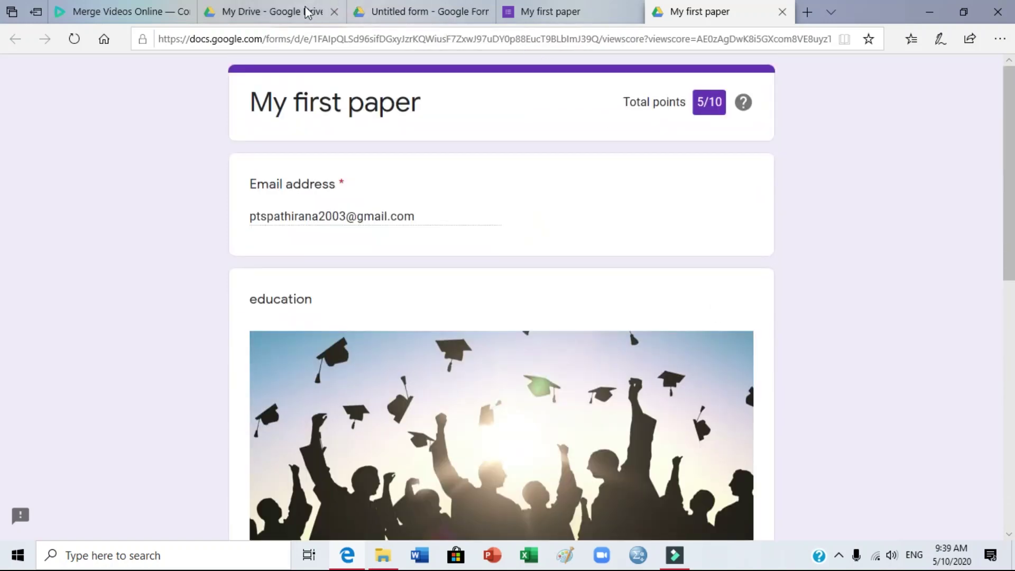
Return to the form editor, close the sending options, and show the summary of the quiz's responses
click(379, 12)
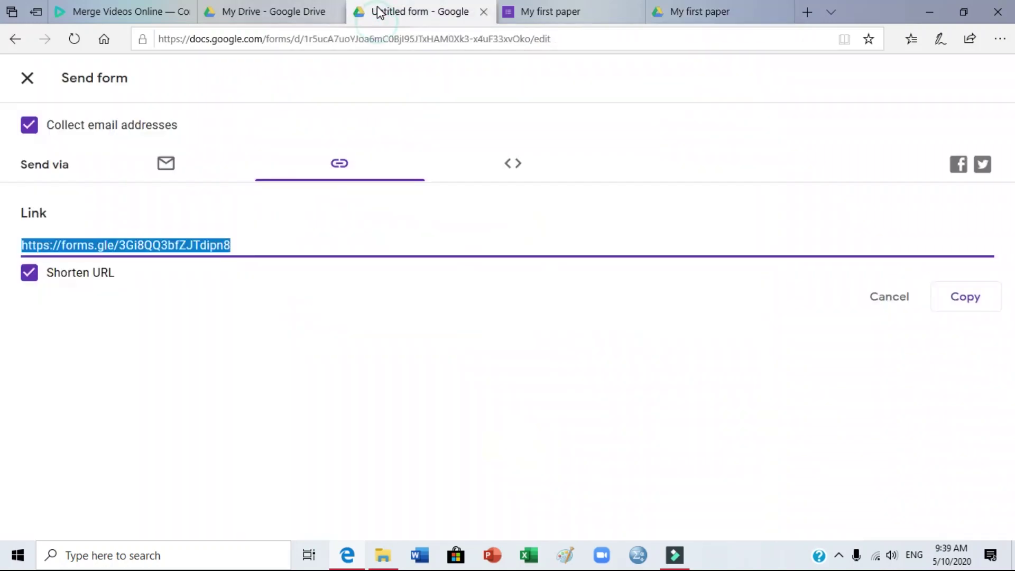
click(27, 78)
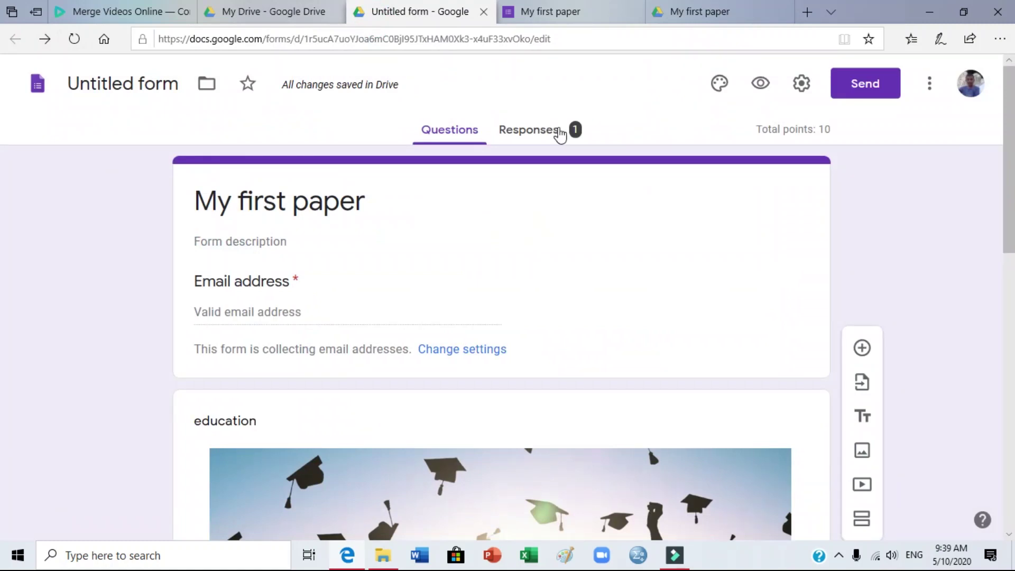
click(550, 135)
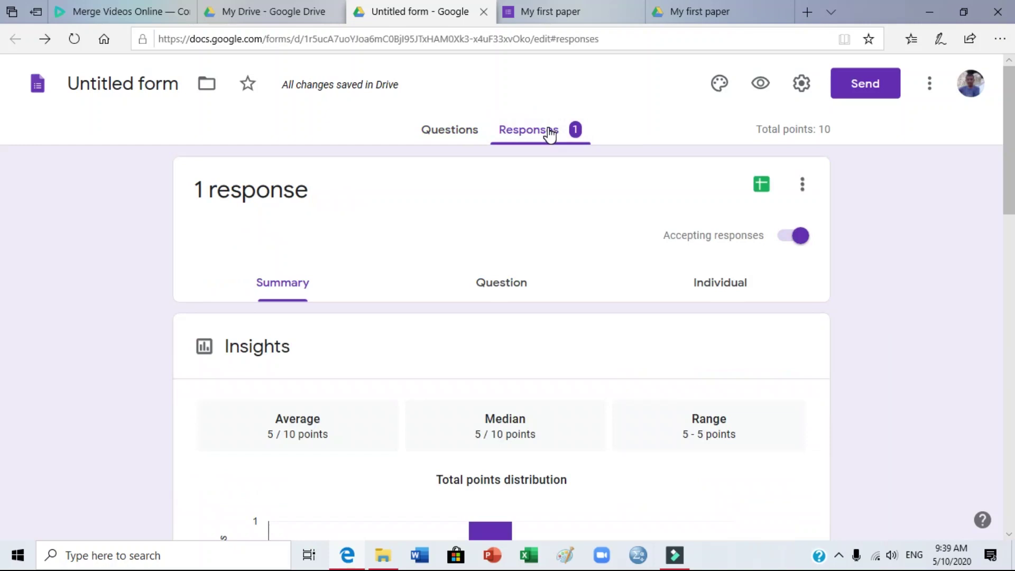
Link the responses to a new spreadsheet named "first paper" and open that spreadsheet
click(763, 188)
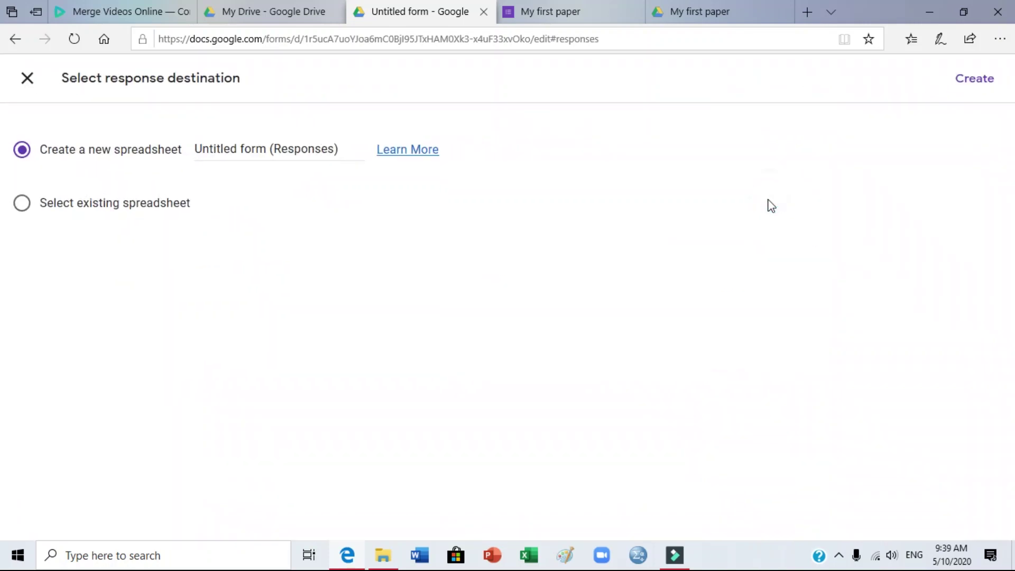
drag(341, 150, 128, 153)
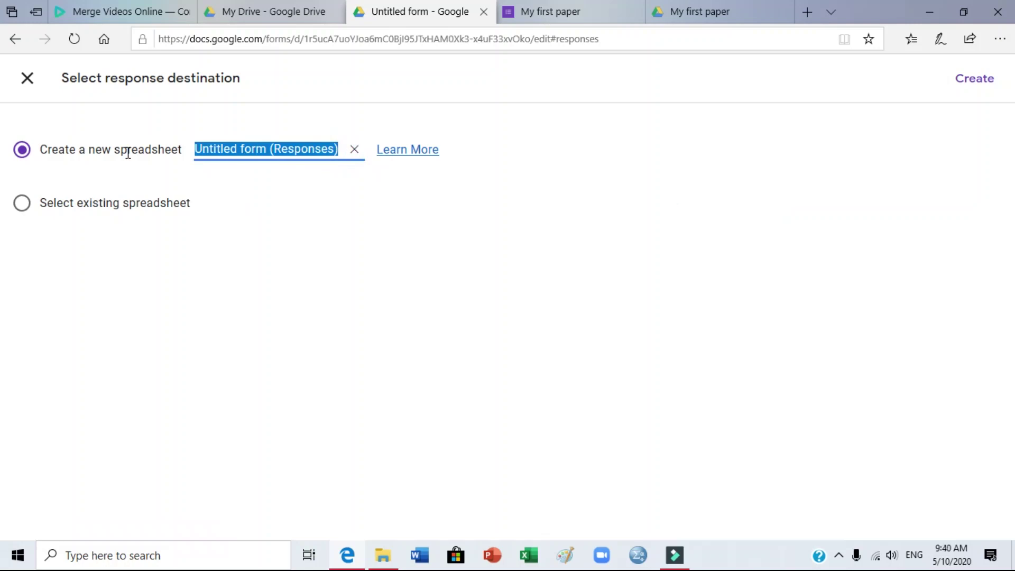
text(first paper)
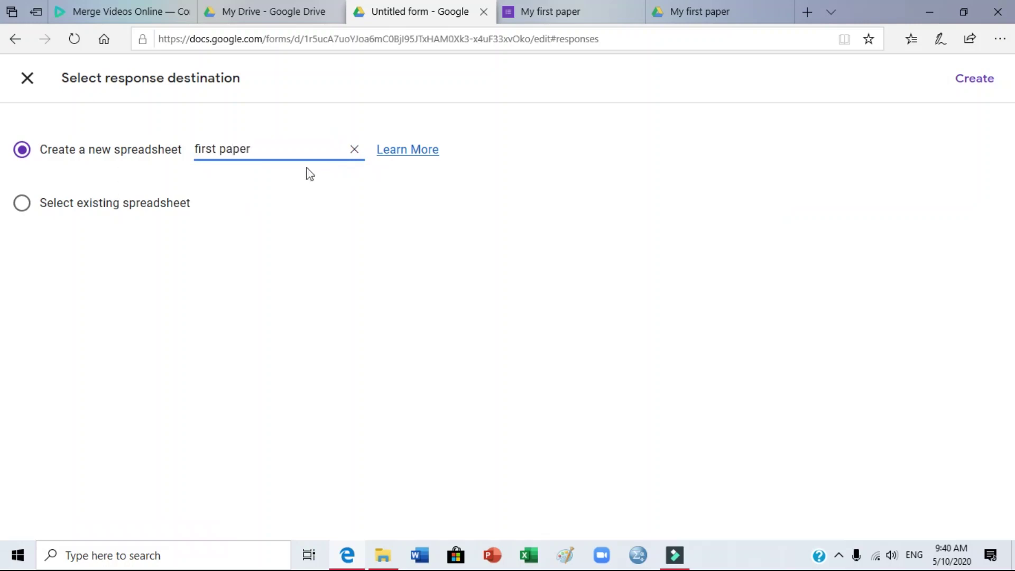
click(975, 78)
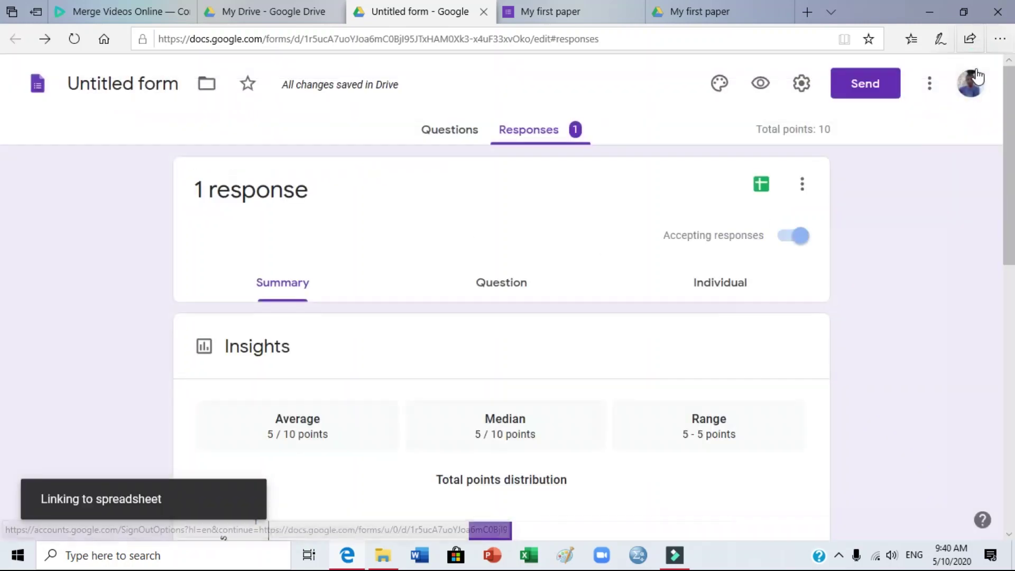
click(760, 197)
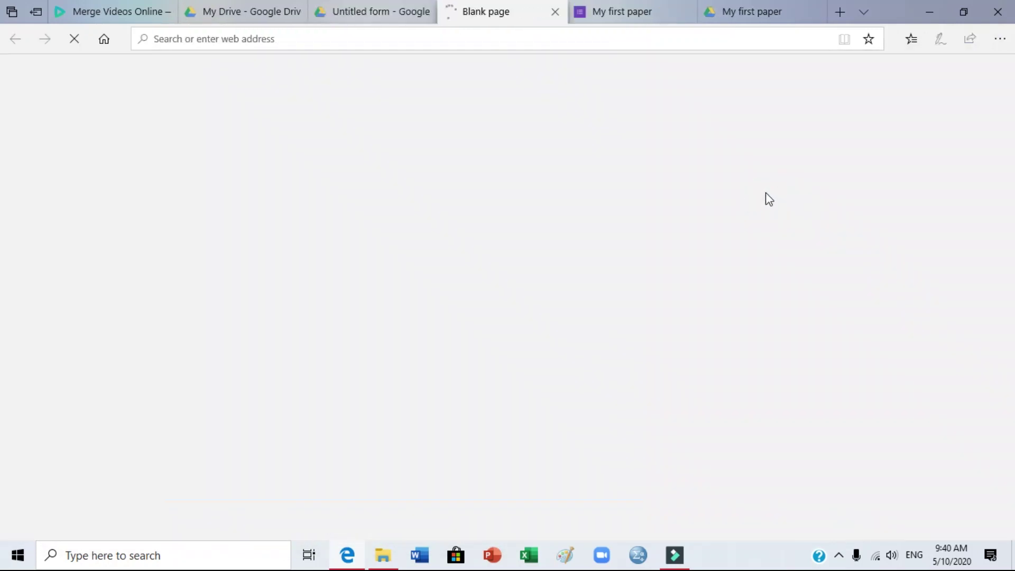